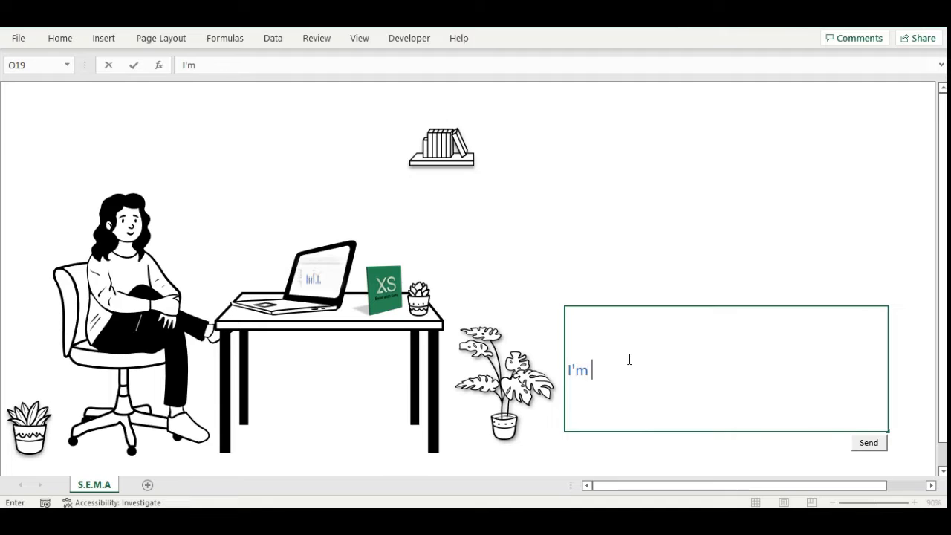
# Complete the chat message as "I'm Good and you?" and send it
pyautogui.write('you')
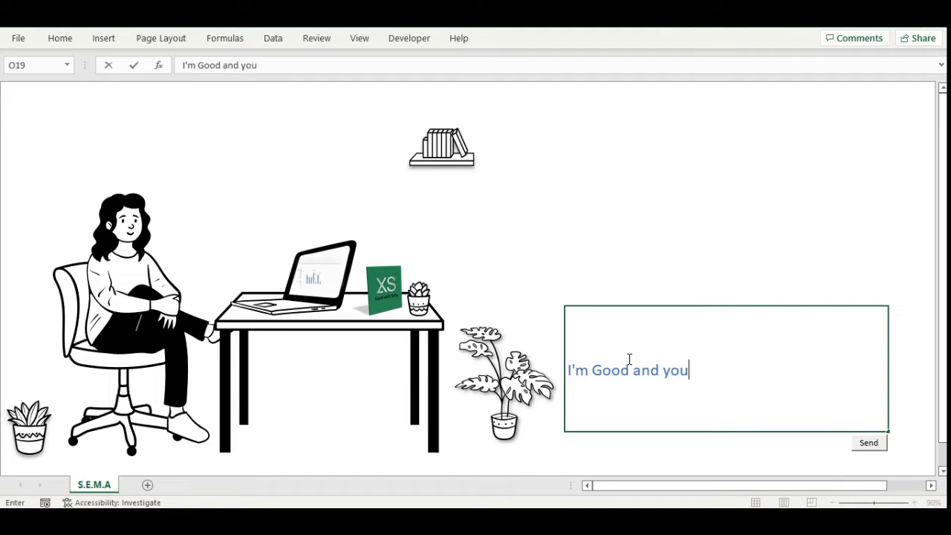
pyautogui.write('?')
pyautogui.click(855, 445)
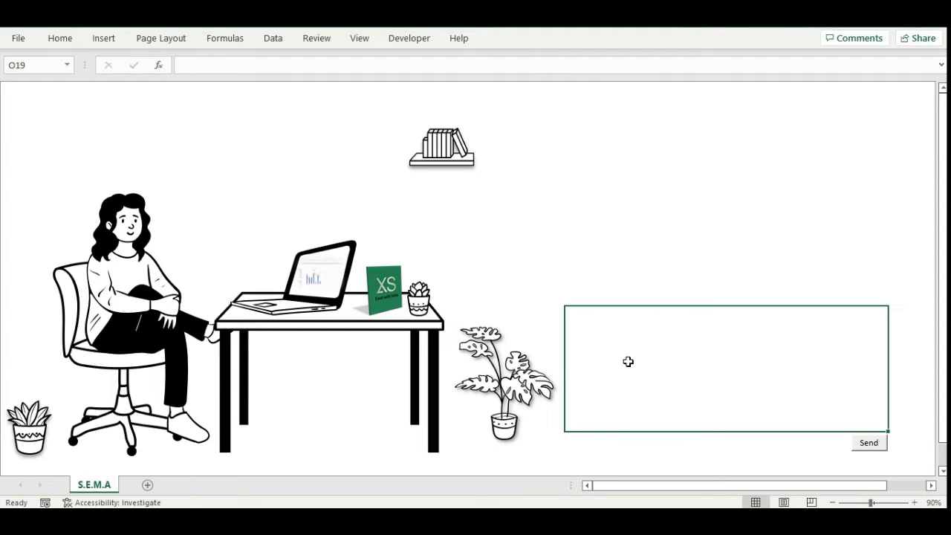
# Send the chat message "So far so good and how about your day"
pyautogui.write('So far')
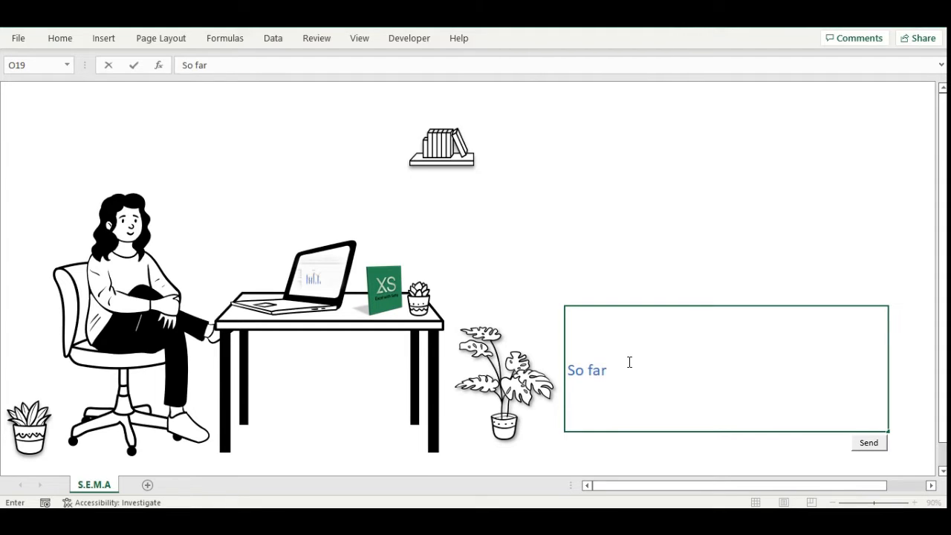
pyautogui.write(' so good and')
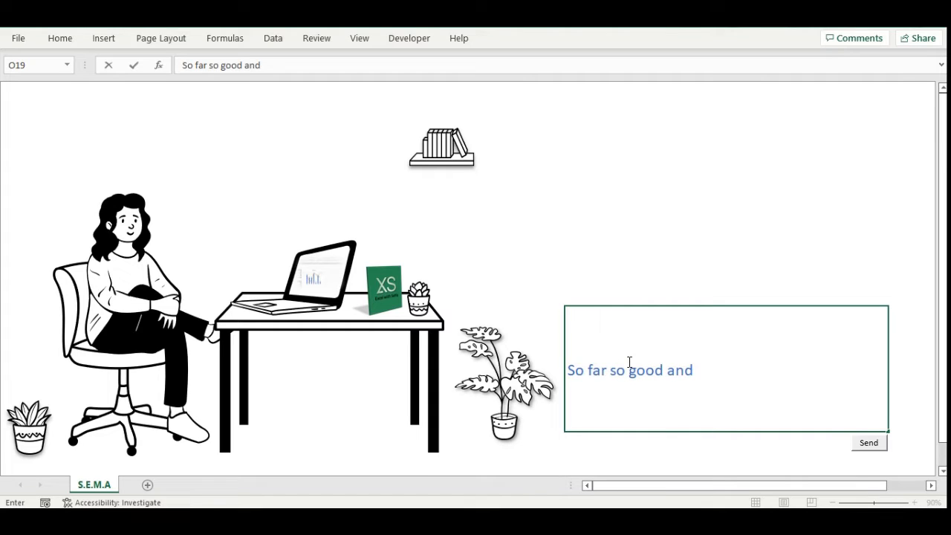
pyautogui.write(' how abo')
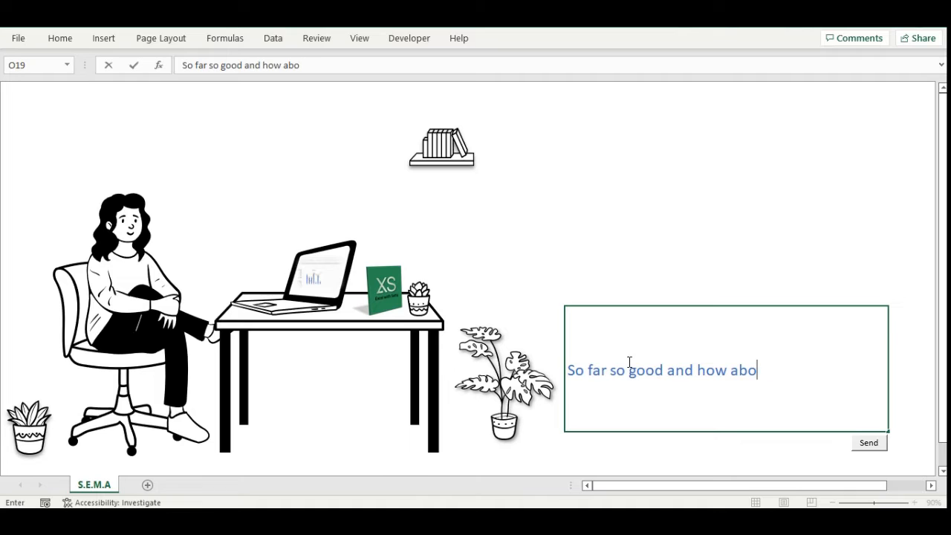
pyautogui.write('ut your day')
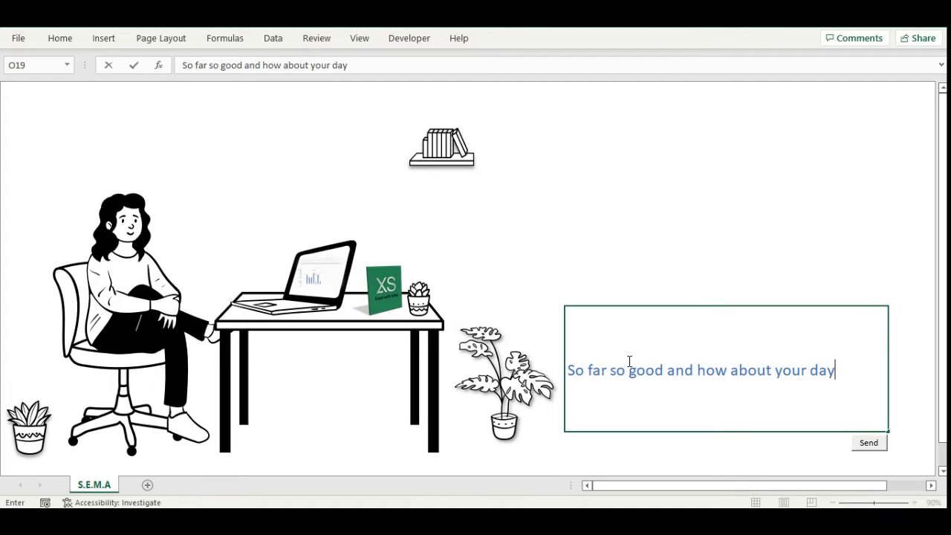
pyautogui.click(881, 445)
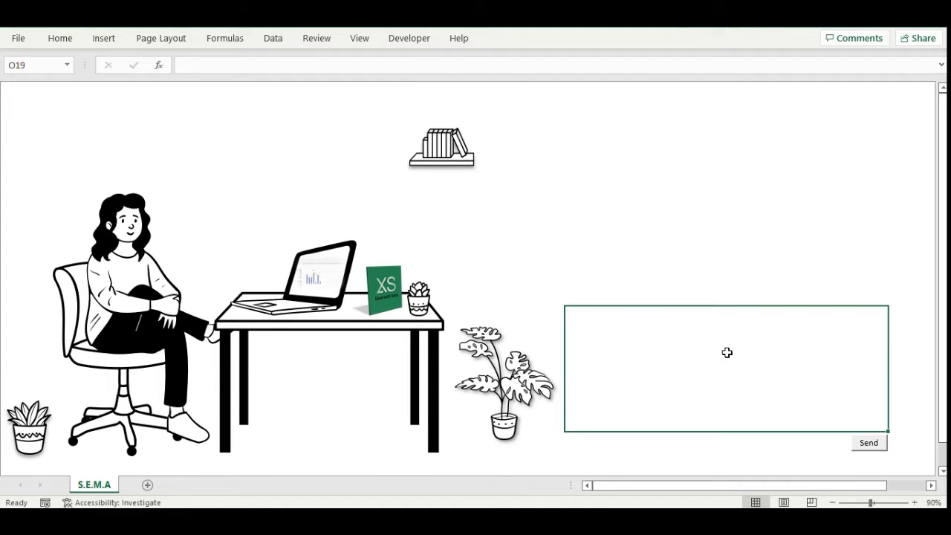
# Send the chat message "how can I help you on that"
pyautogui.write('how can ')
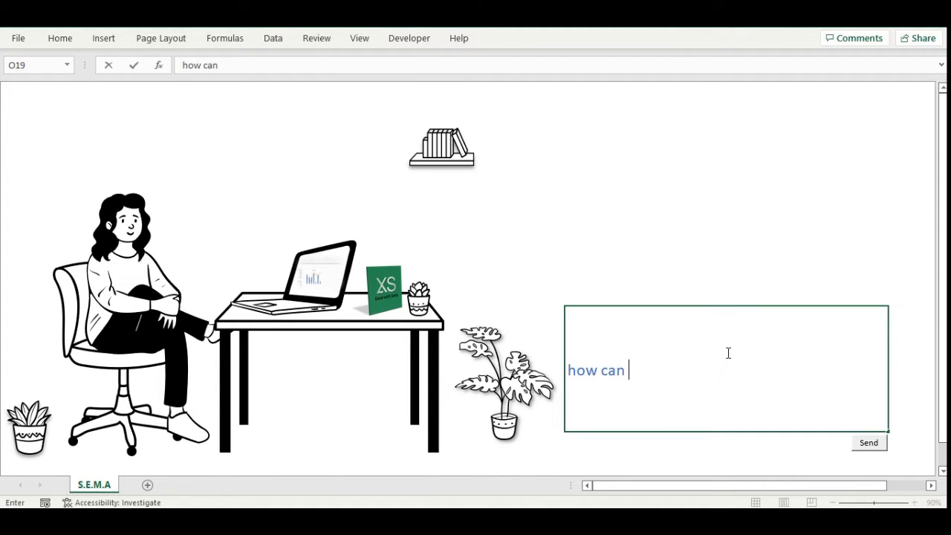
pyautogui.write('I help you o')
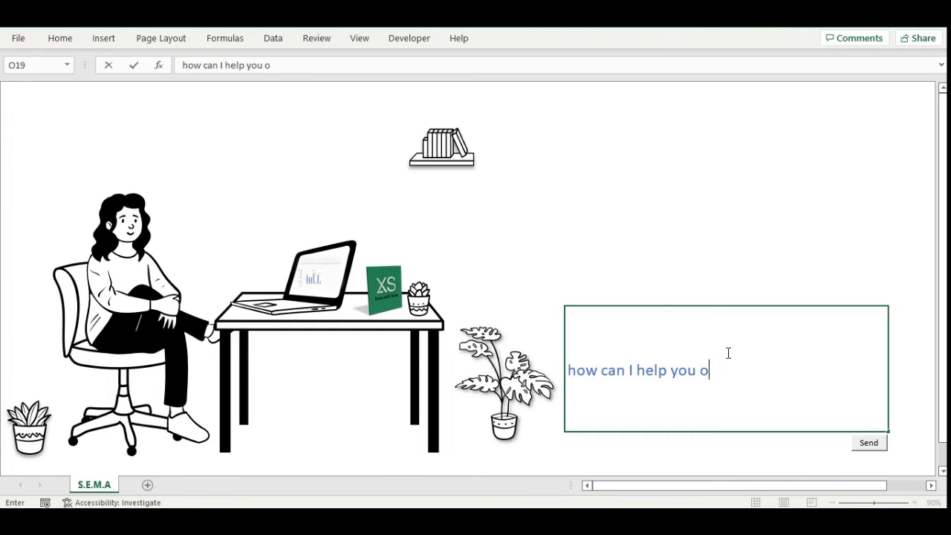
pyautogui.write('n that')
pyautogui.click(864, 444)
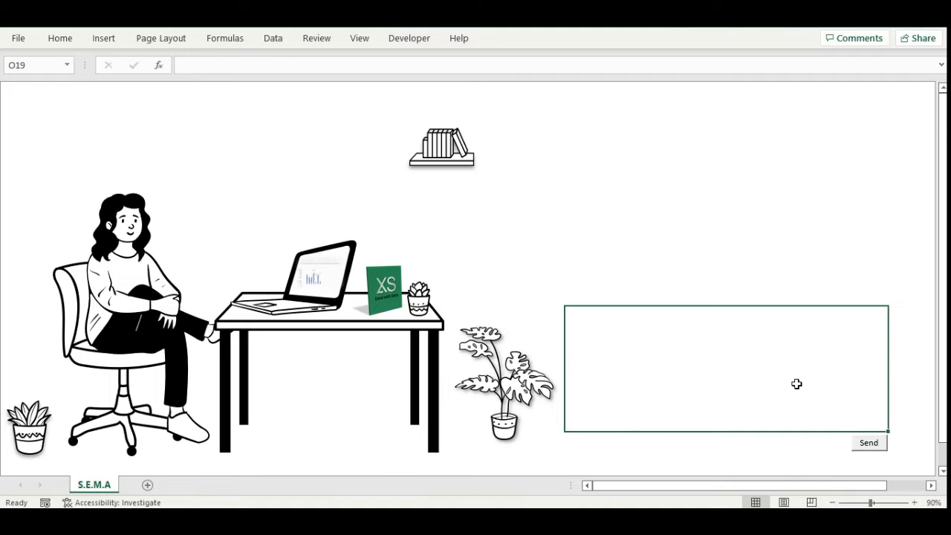
# Send the message "we can use Filter function to split the data. Instead of an Macro. Let me show you how it is done"
pyautogui.write('we can us')
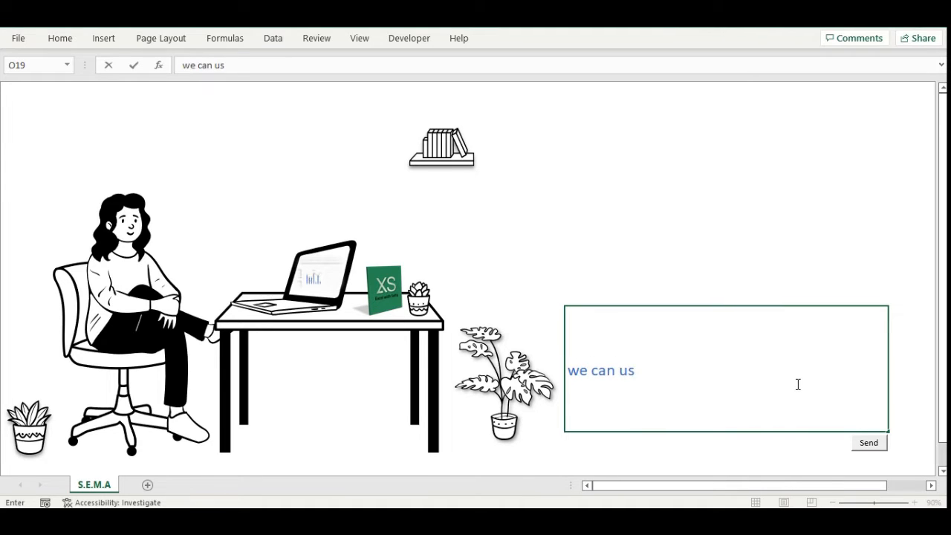
pyautogui.write('e Filter function to')
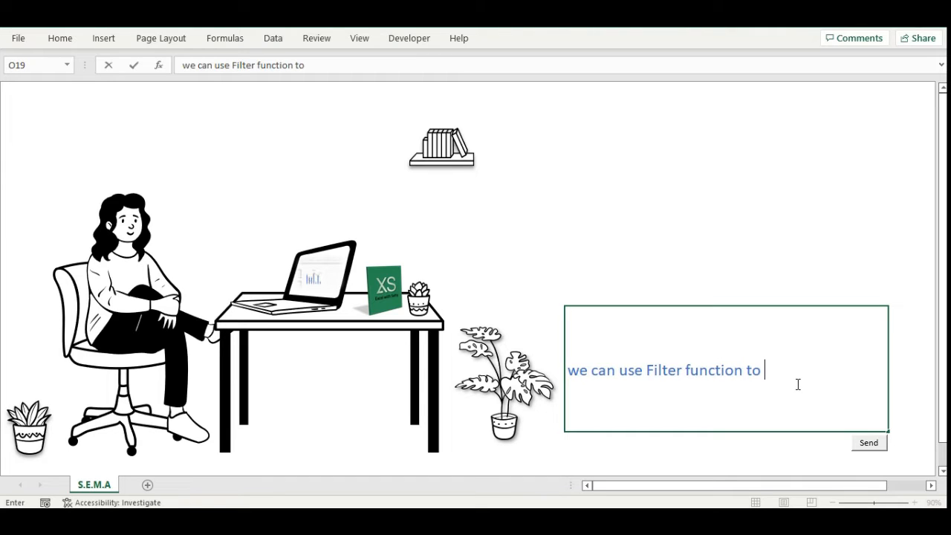
pyautogui.write(' split the da')
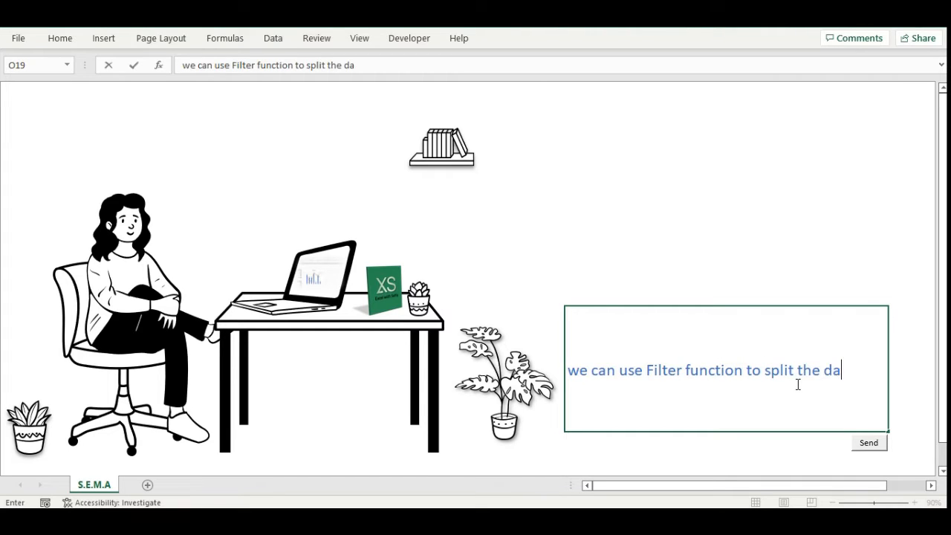
pyautogui.write('ta. Instead of')
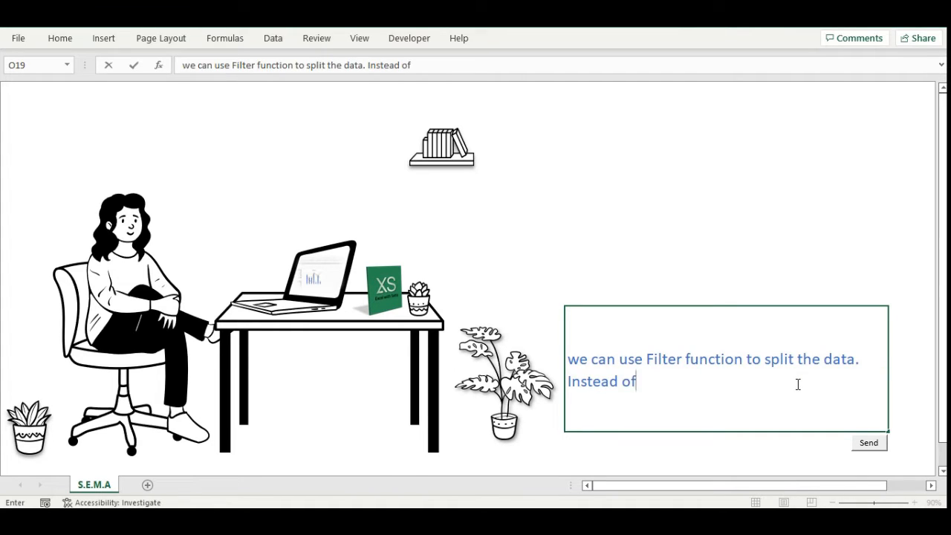
pyautogui.write(' an Macro')
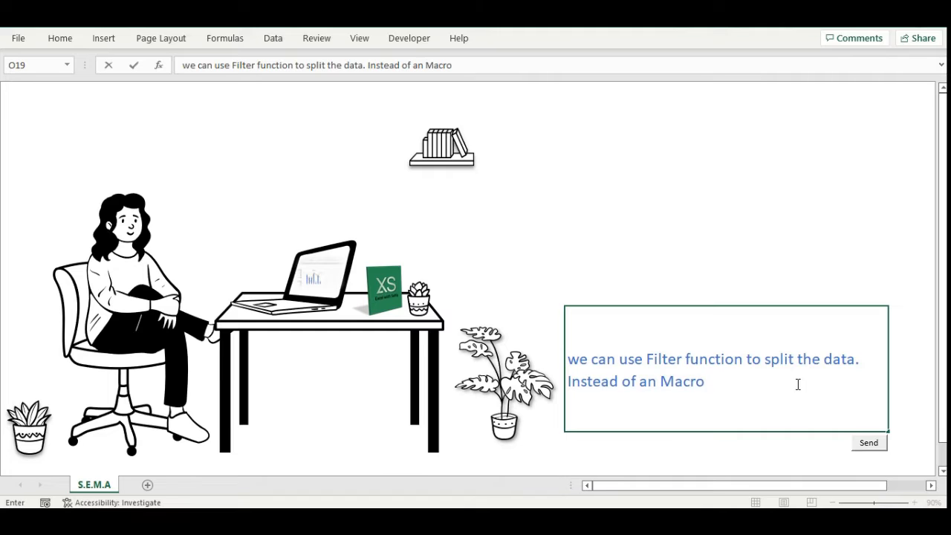
pyautogui.write('. Let me show you')
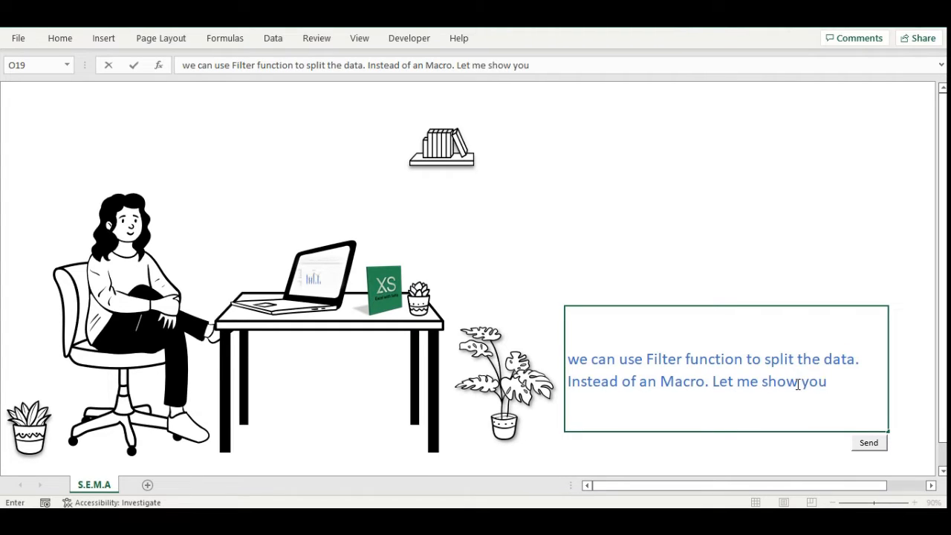
pyautogui.write(' how it is done')
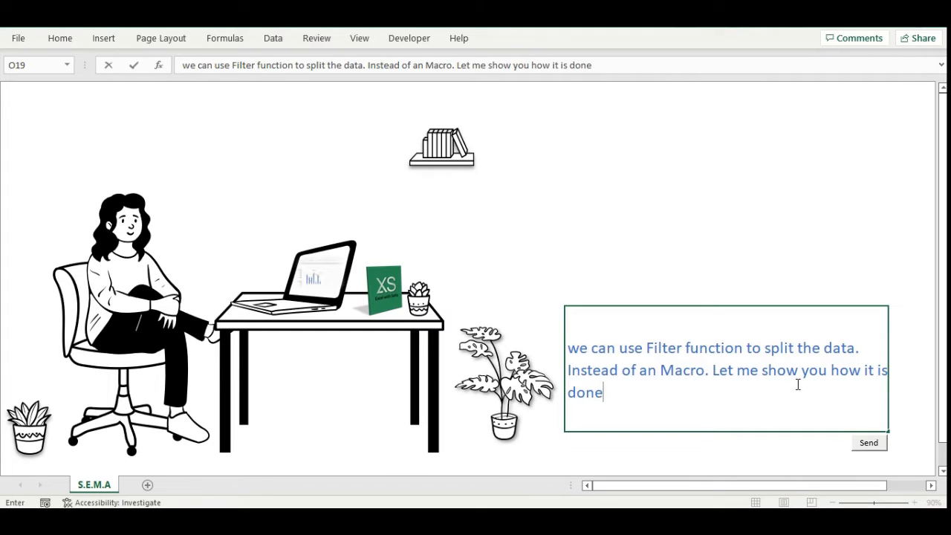
pyautogui.click(862, 443)
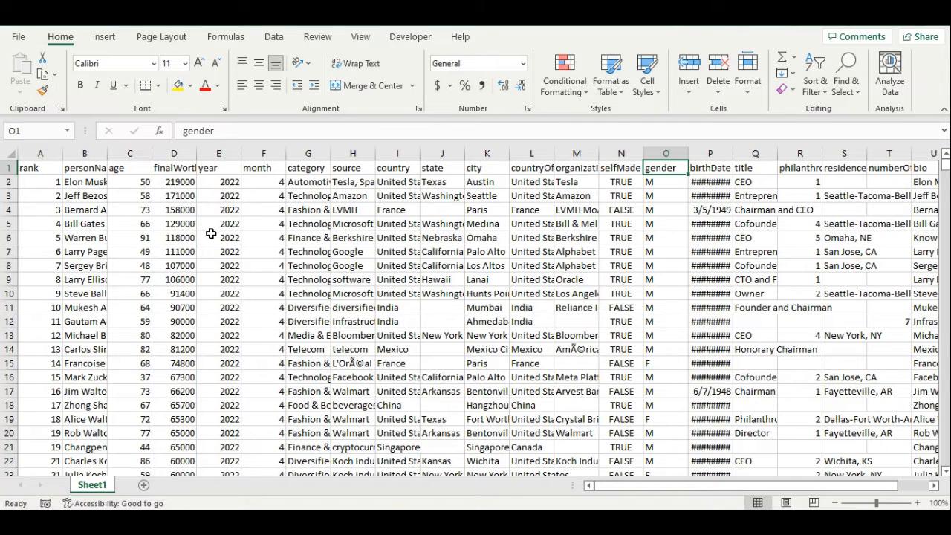
# Convert the whole data range A1:V2669 on Sheet1 into a table with headers
pyautogui.press('Home')
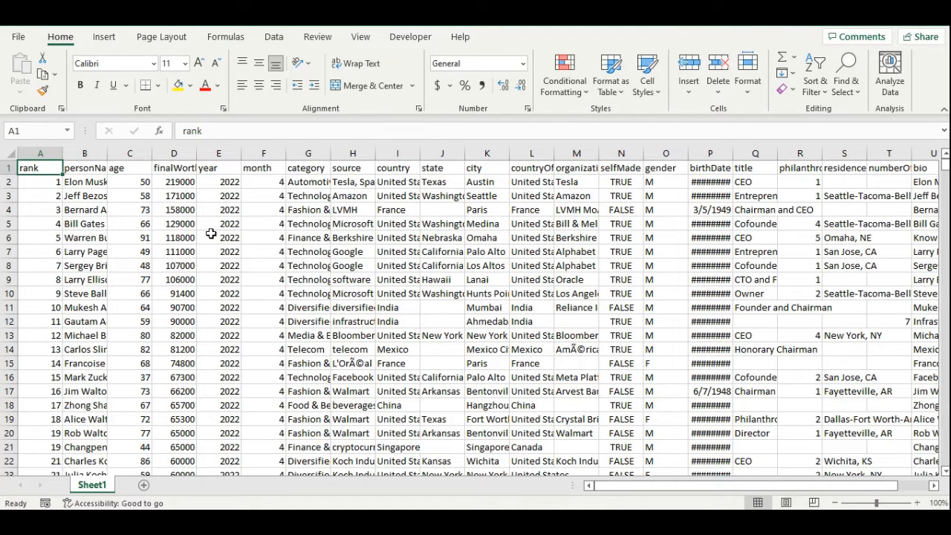
pyautogui.hotkey('ctrl', 'shift', 'Right')
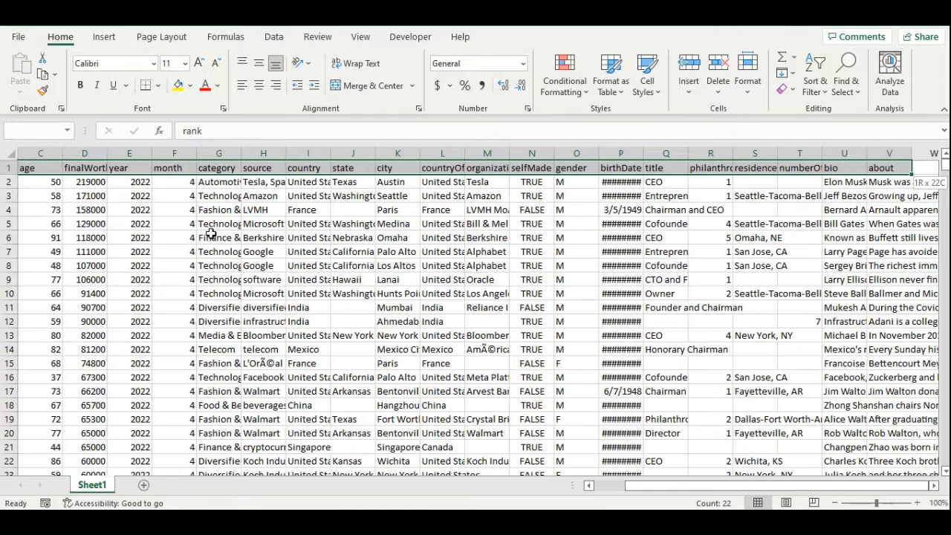
pyautogui.hotkey('ctrl', 'shift', 'Down')
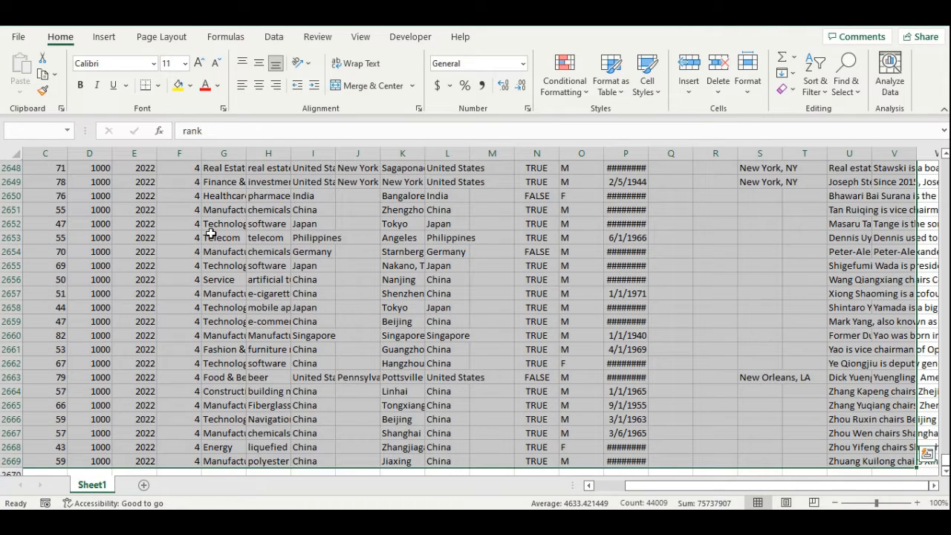
pyautogui.hotkey('ctrl', 't')
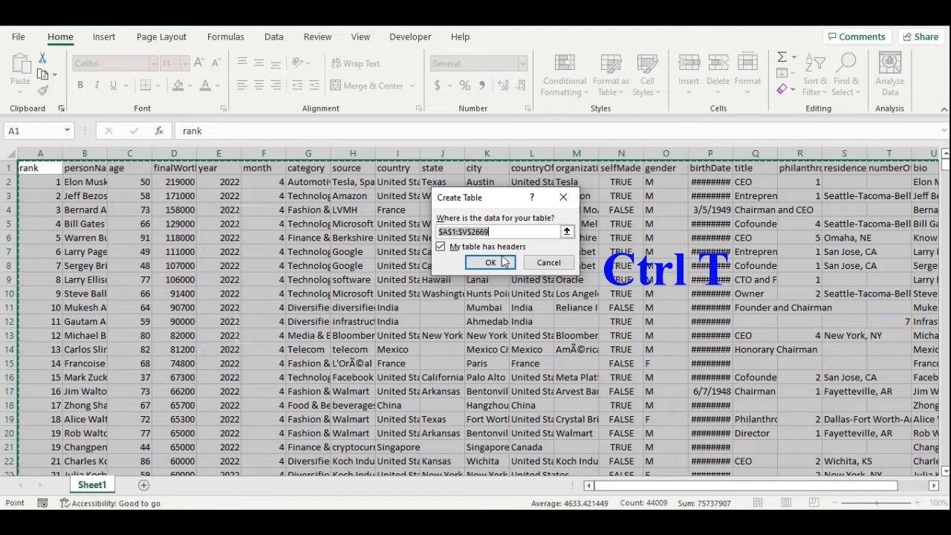
pyautogui.click(500, 261)
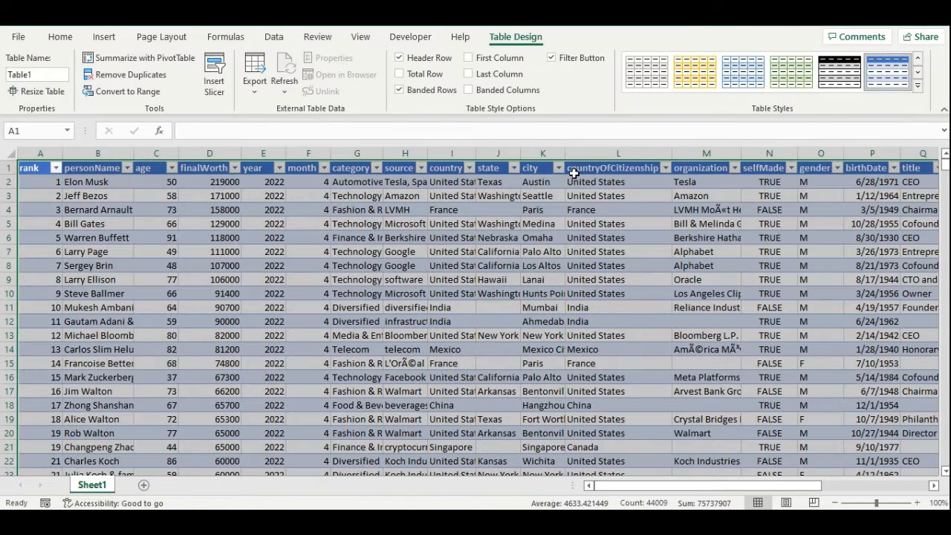
# Apply the first light black table style to the table and turn off its banded rows
pyautogui.click(917, 88)
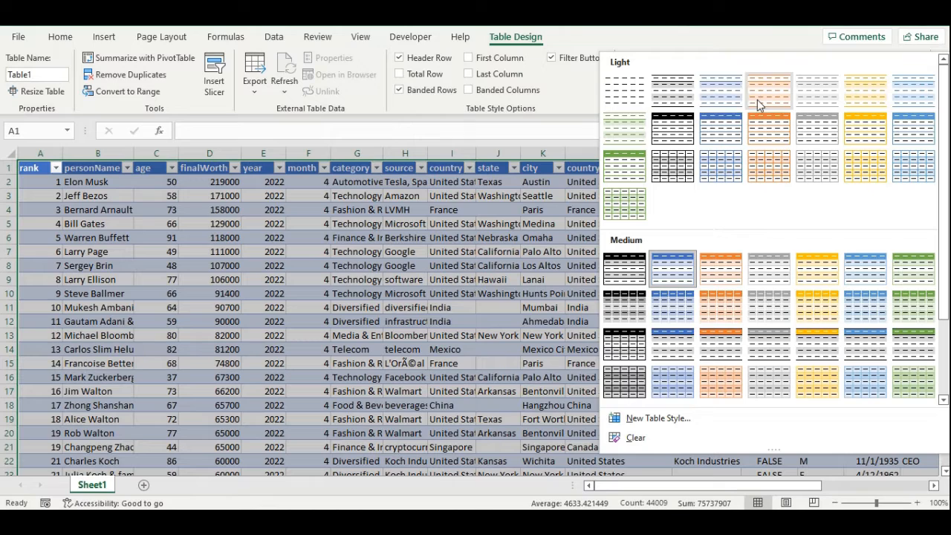
pyautogui.click(659, 92)
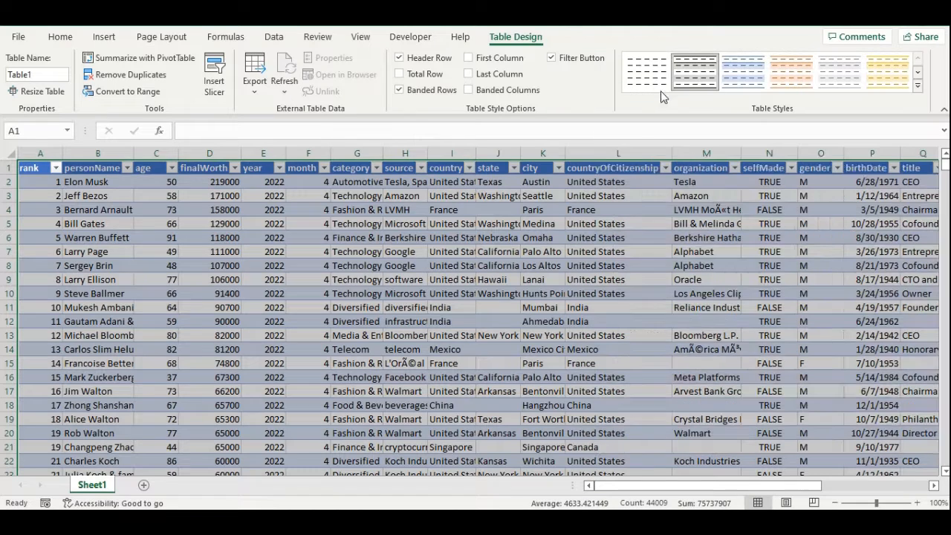
pyautogui.click(401, 89)
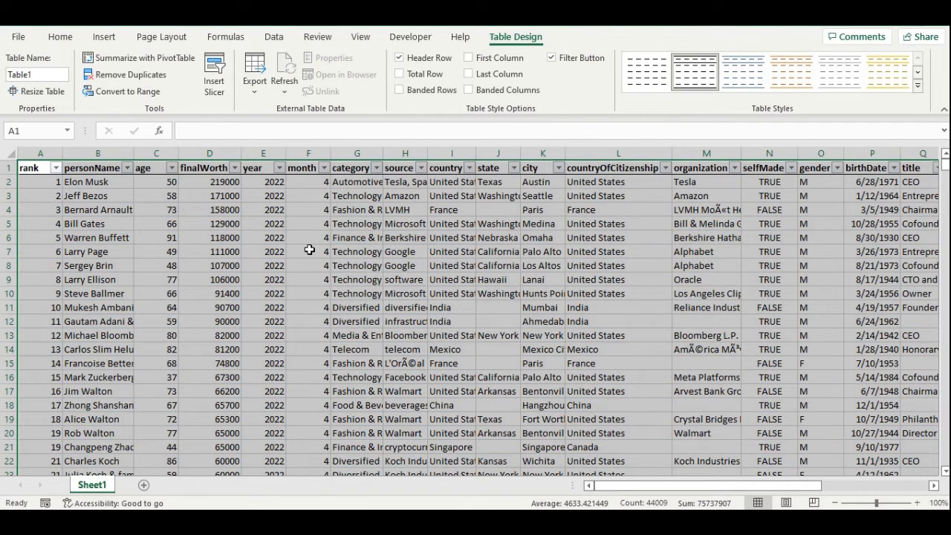
pyautogui.click(309, 239)
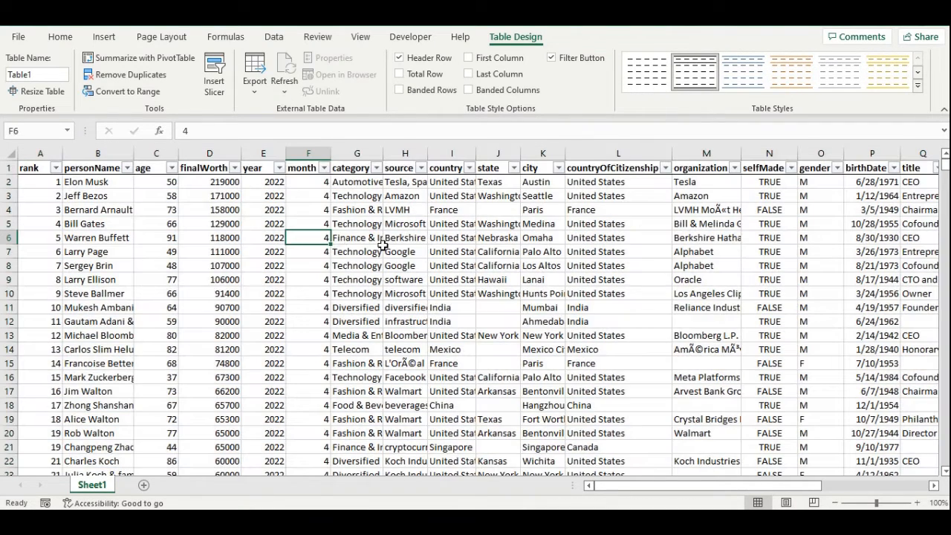
# Rename the table as data
pyautogui.click(41, 73)
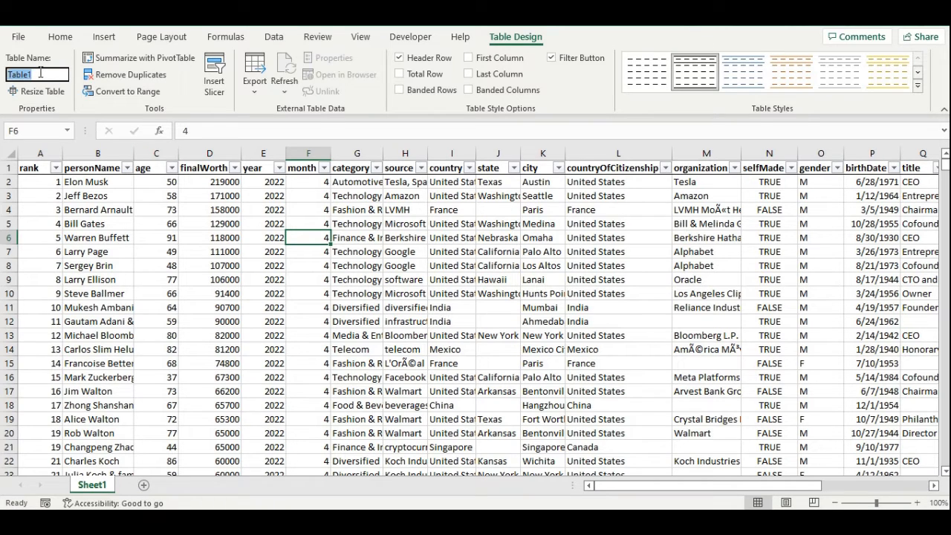
pyautogui.write('data')
pyautogui.press('Return')
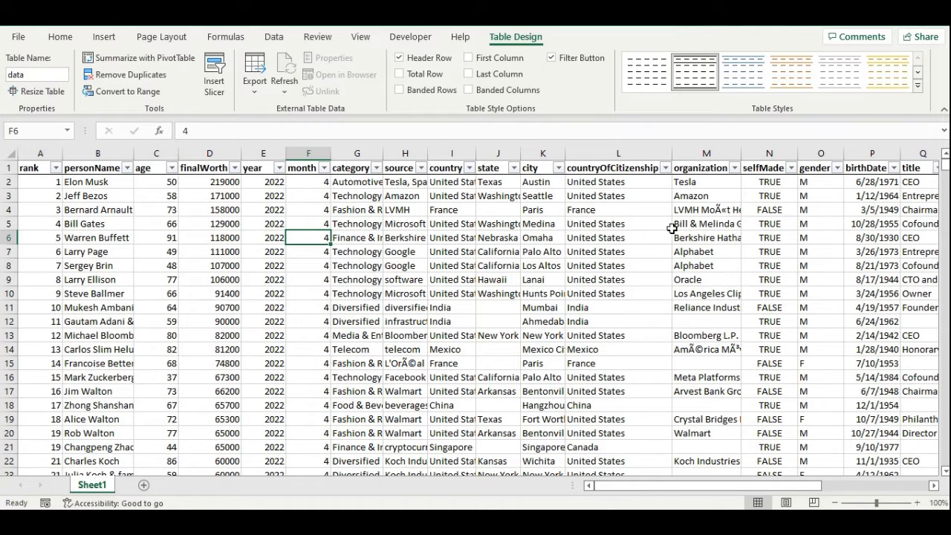
# Check which distinct values the gender column's filter offers, without applying a filter
pyautogui.click(837, 168)
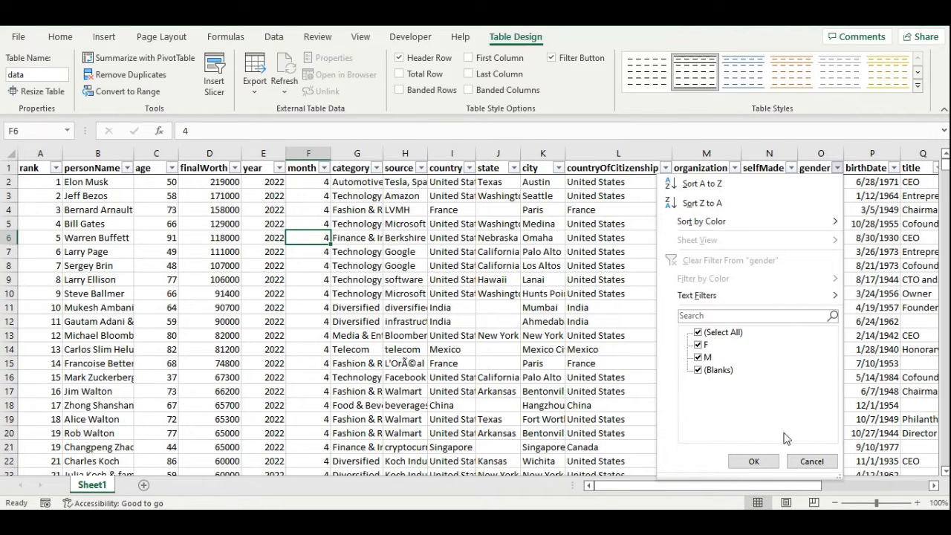
pyautogui.click(812, 462)
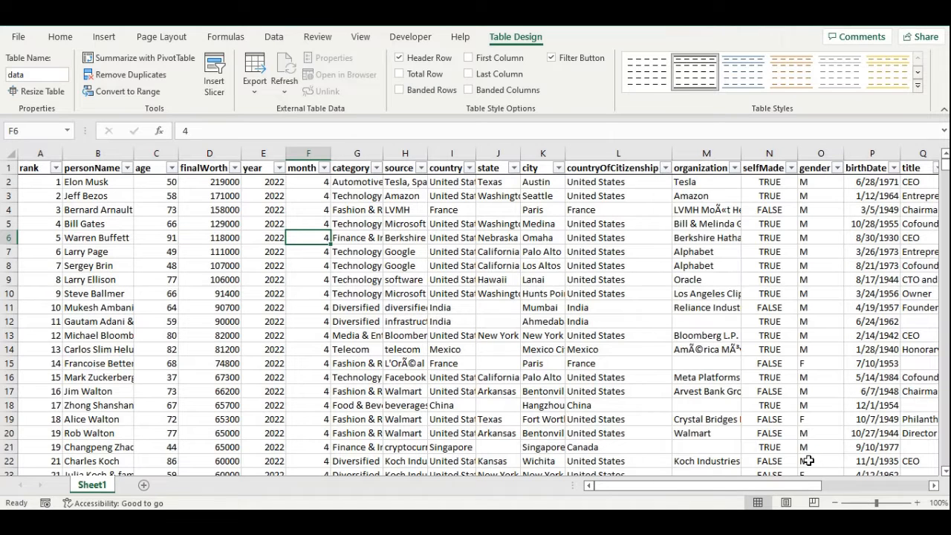
# Add a new worksheet after Sheet1 and name it M
pyautogui.click(145, 485)
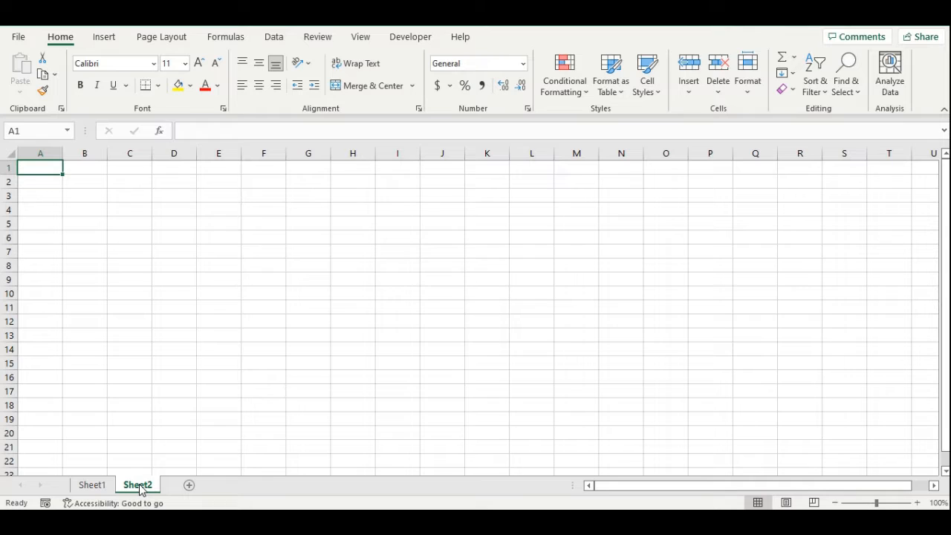
pyautogui.doubleClick(139, 487)
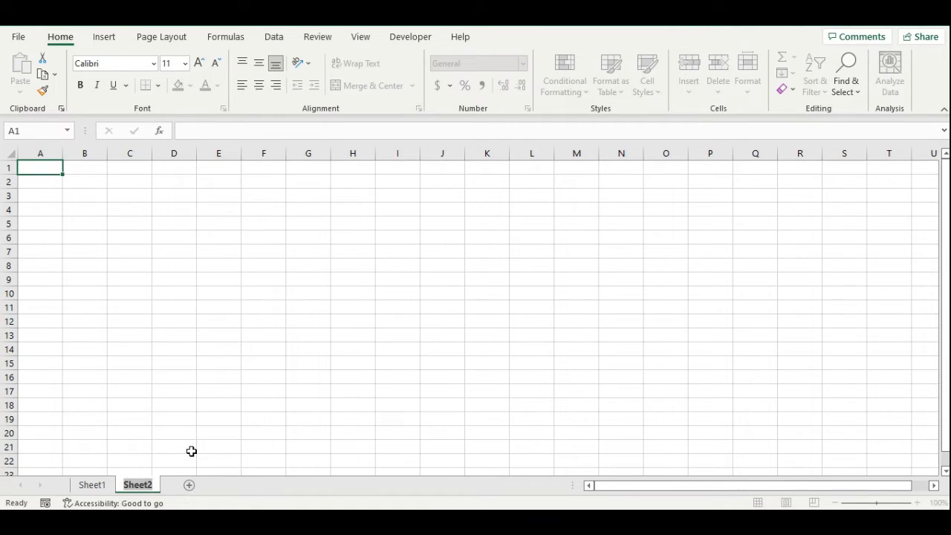
pyautogui.write('M')
pyautogui.click(191, 451)
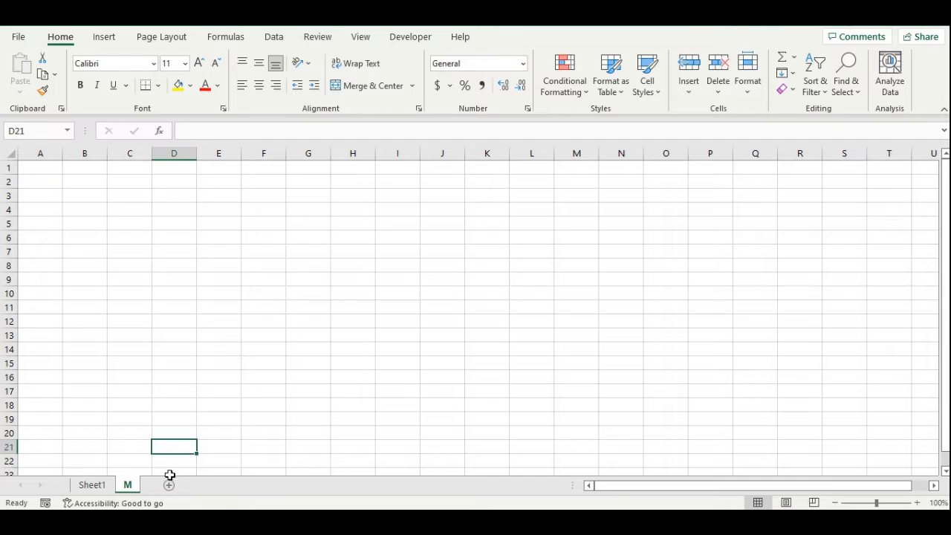
# Add a new worksheet after sheet M and name it F
pyautogui.click(169, 484)
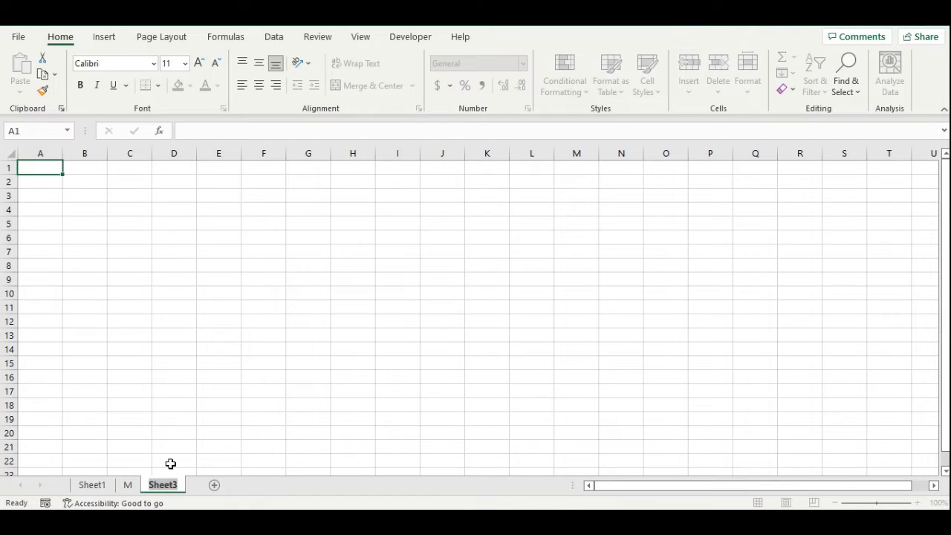
pyautogui.write('F')
pyautogui.press('Return')
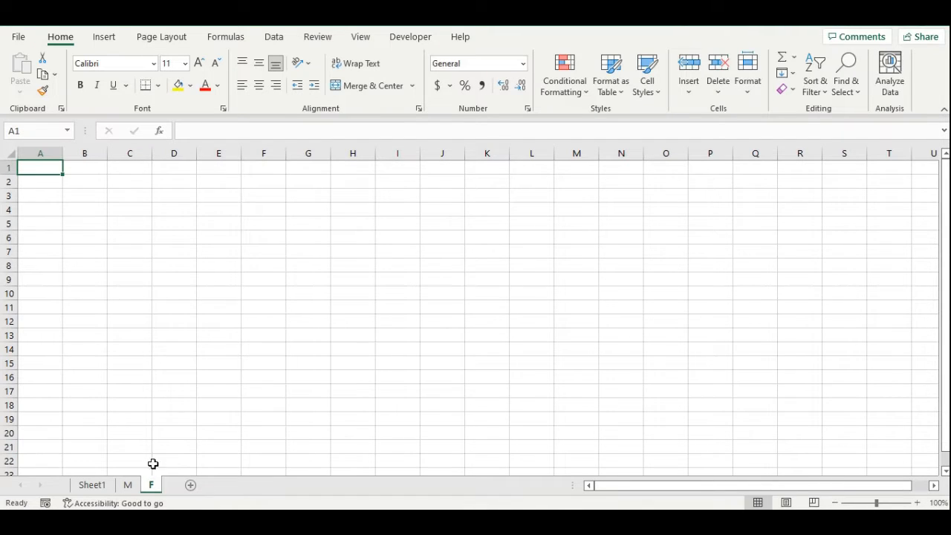
# Copy the table's full header row from Sheet1 and paste it into sheet M starting at cell B2
pyautogui.click(90, 484)
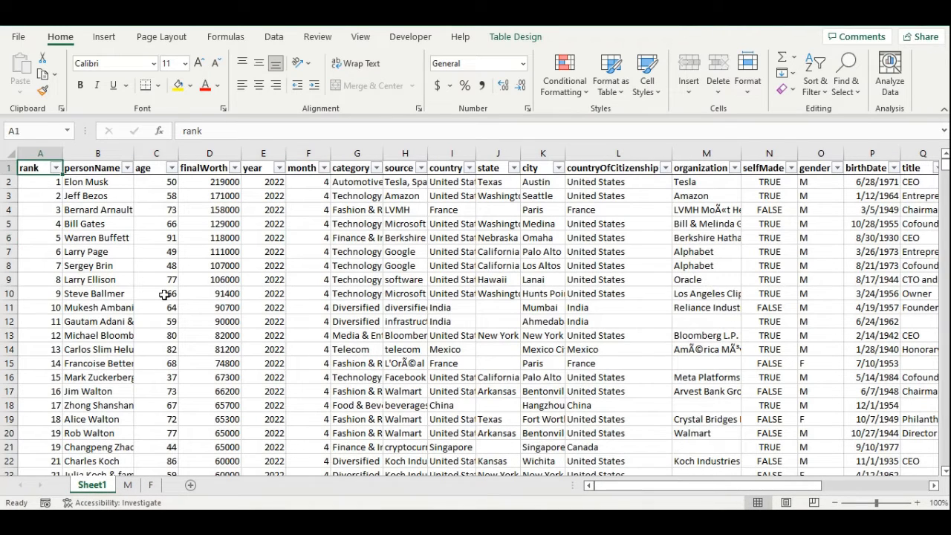
pyautogui.hotkey('ctrl', 'shift', 'Right')
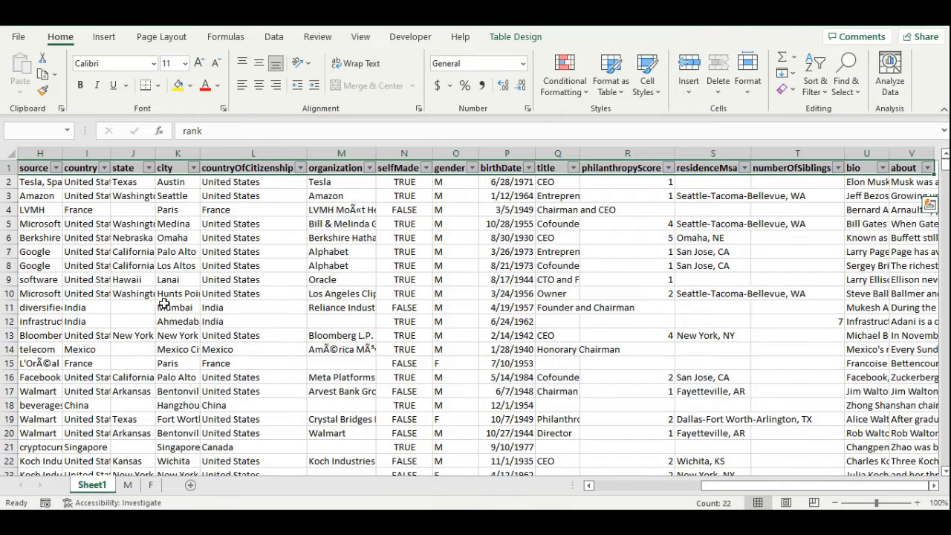
pyautogui.hotkey('ctrl', 'c')
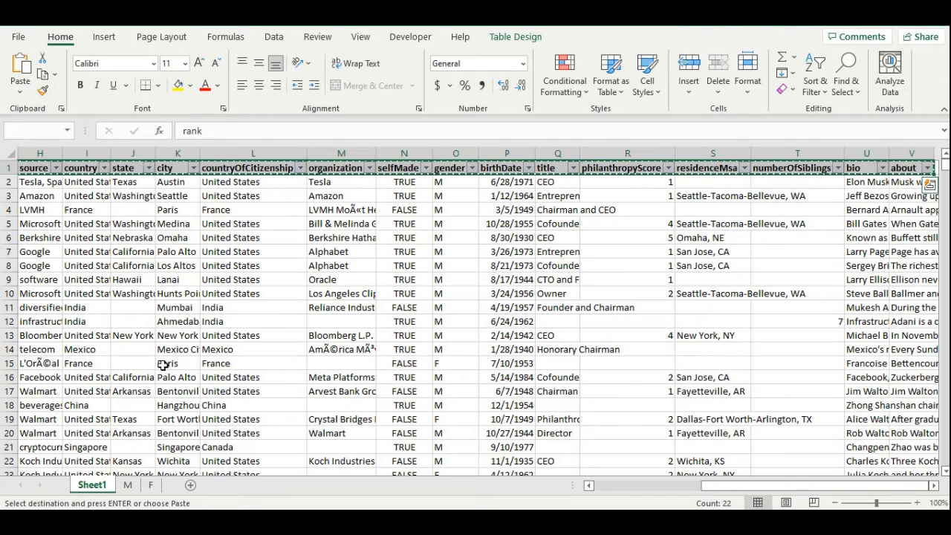
pyautogui.click(129, 485)
pyautogui.click(76, 180)
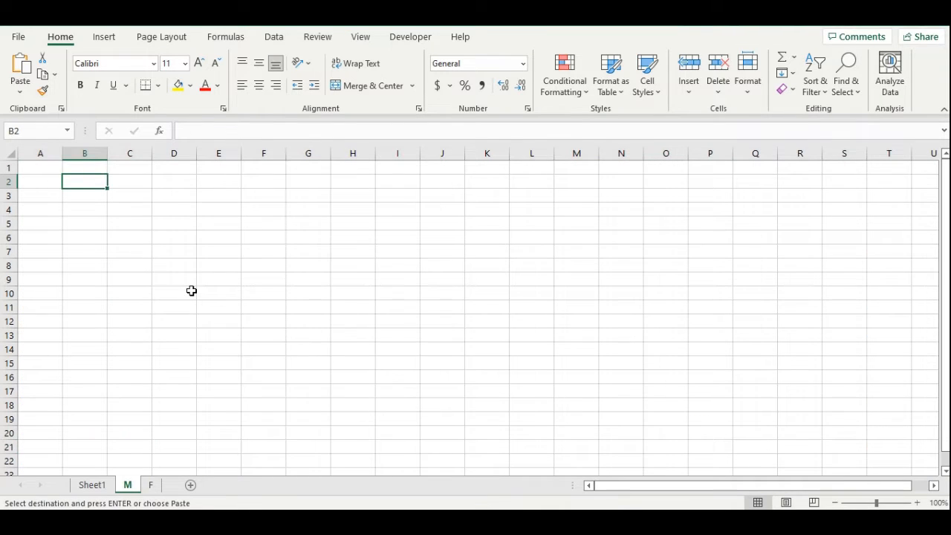
pyautogui.hotkey('ctrl', 'v')
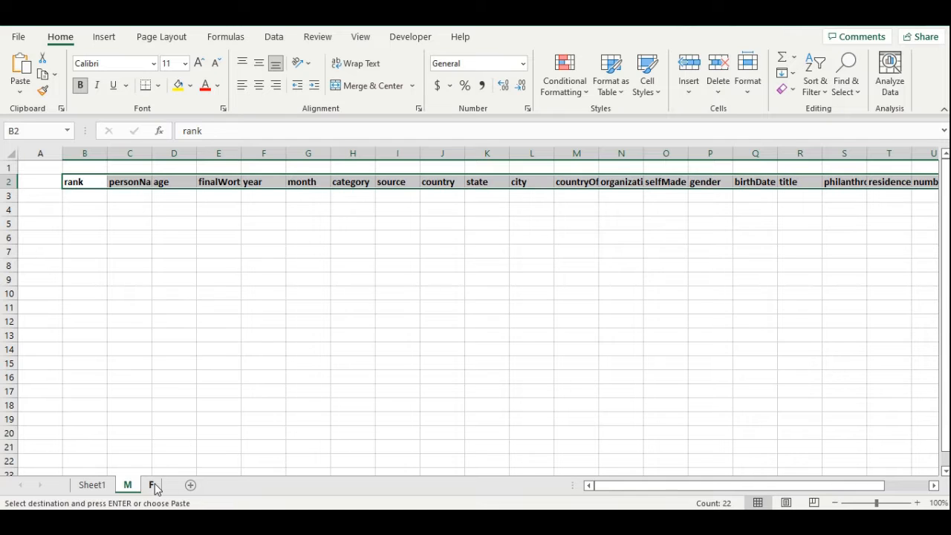
# Paste the same copied header row into sheet F starting at cell B2
pyautogui.click(155, 487)
pyautogui.click(77, 178)
pyautogui.hotkey('ctrl', 'v')
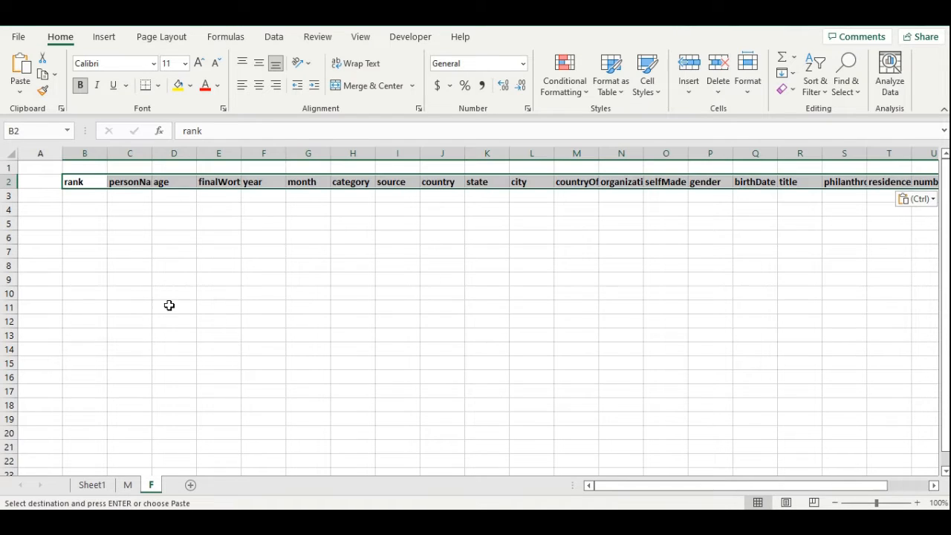
# Enter the formula =FILTER(data,data[gender]="M","") in cell B3 of sheet M
pyautogui.click(128, 486)
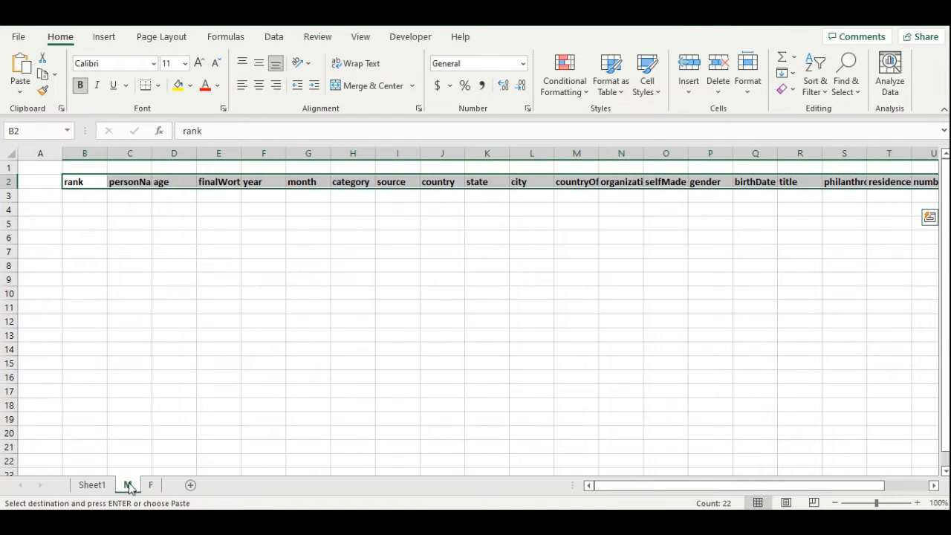
pyautogui.click(83, 195)
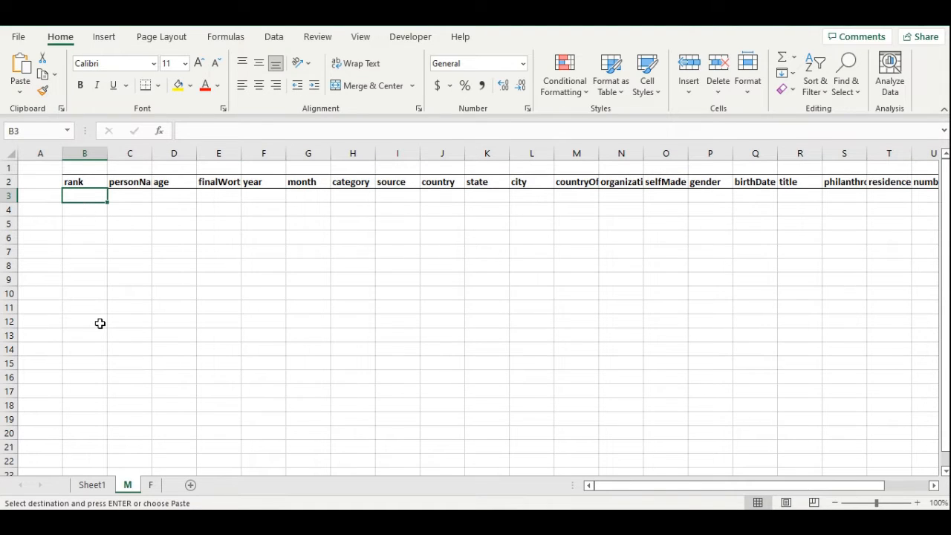
pyautogui.write('=')
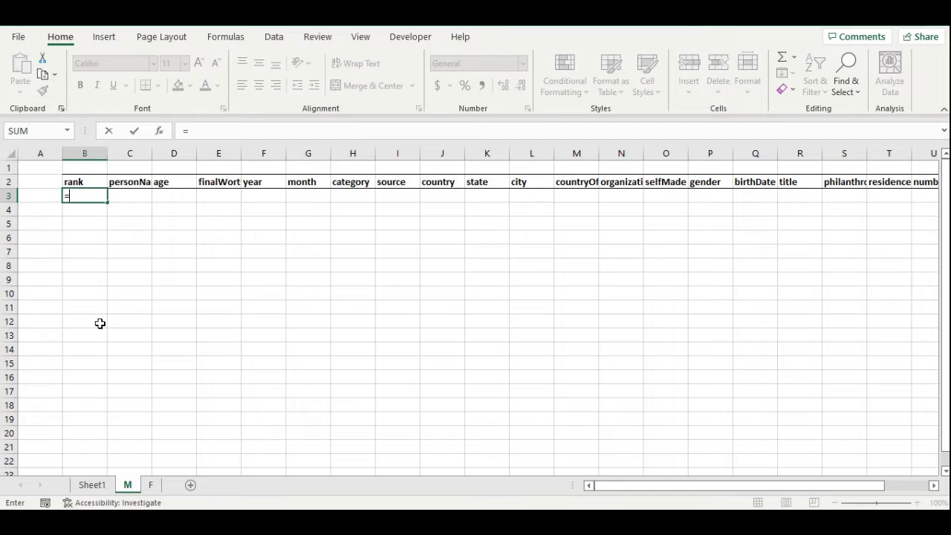
pyautogui.write('finl')
pyautogui.press('BackSpace')
pyautogui.press('BackSpace')
pyautogui.write('l')
pyautogui.press('Tab')
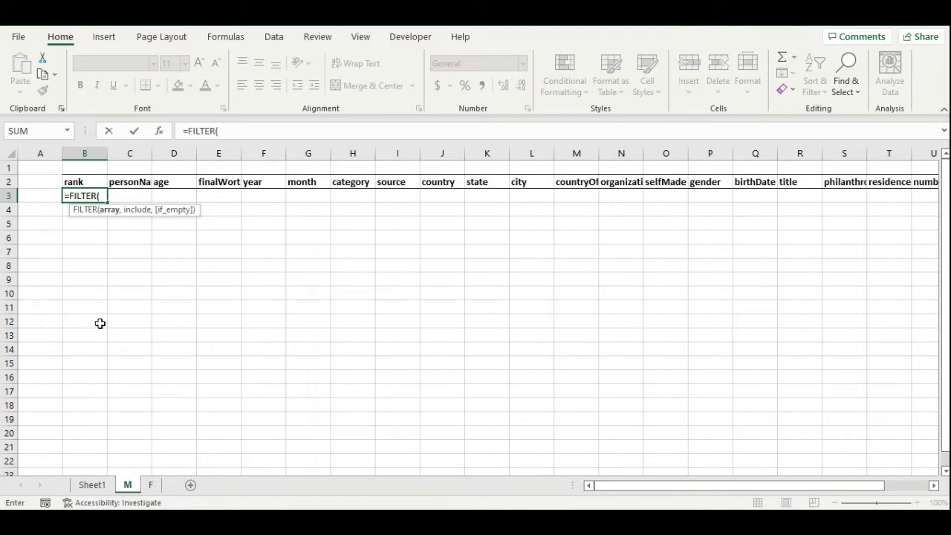
pyautogui.write('data')
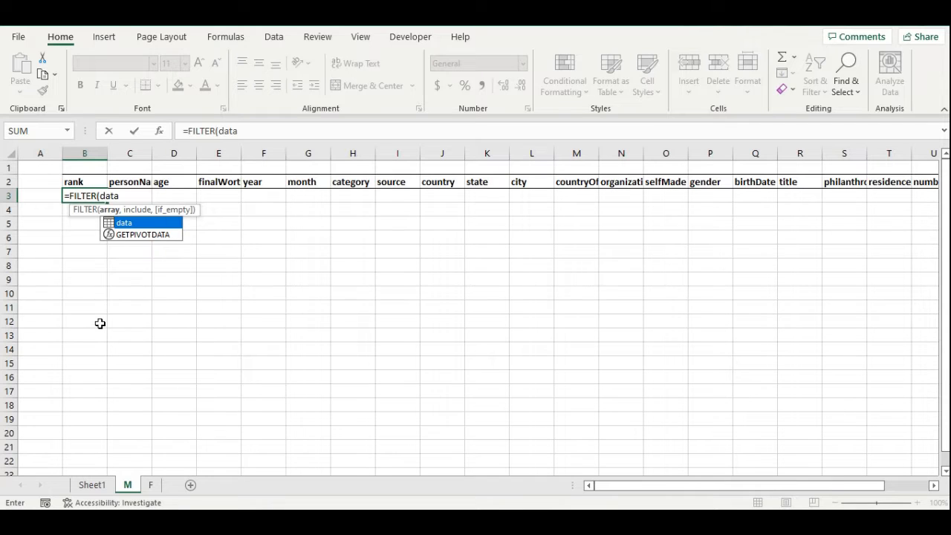
pyautogui.press('Tab')
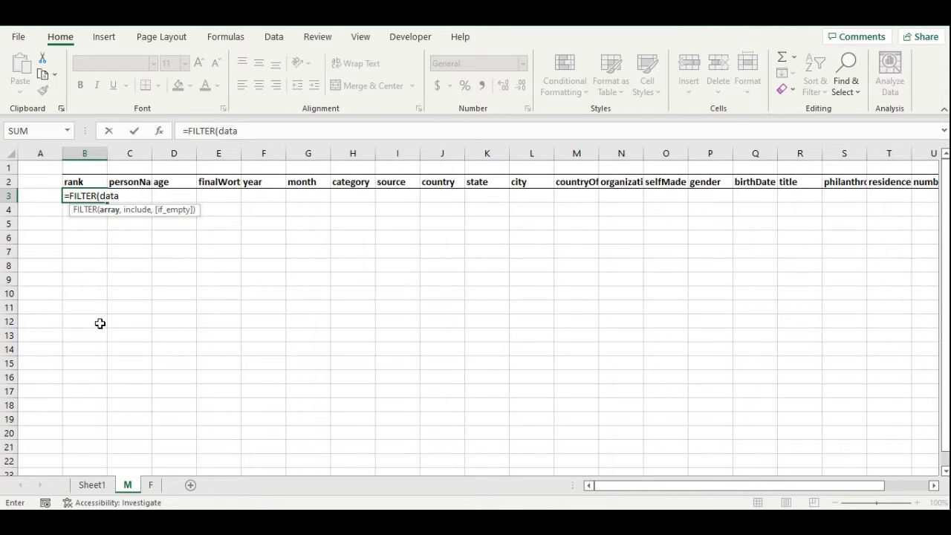
pyautogui.write(',')
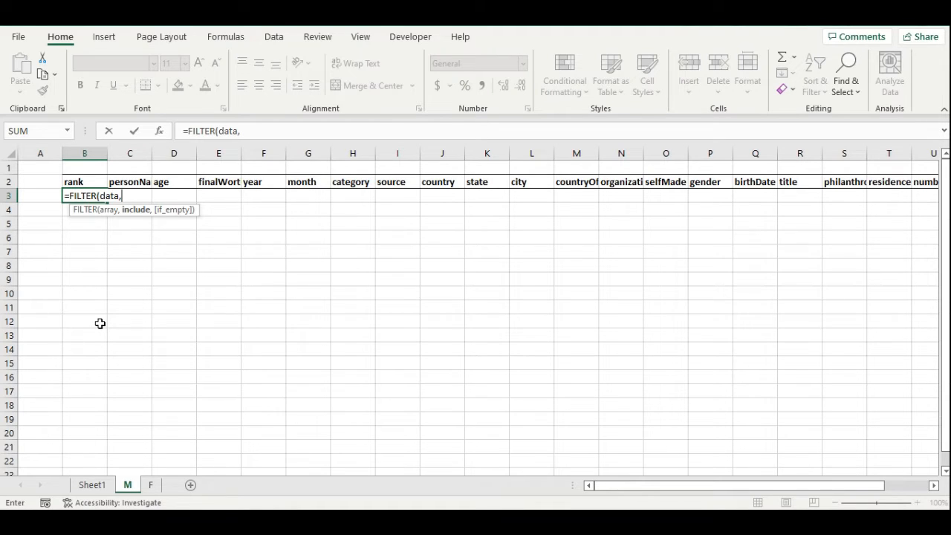
pyautogui.write('data')
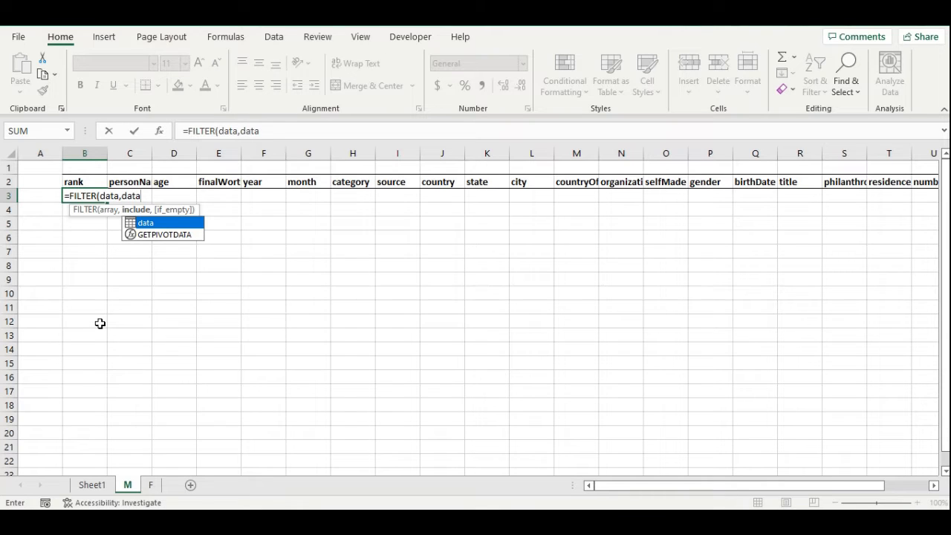
pyautogui.write('[')
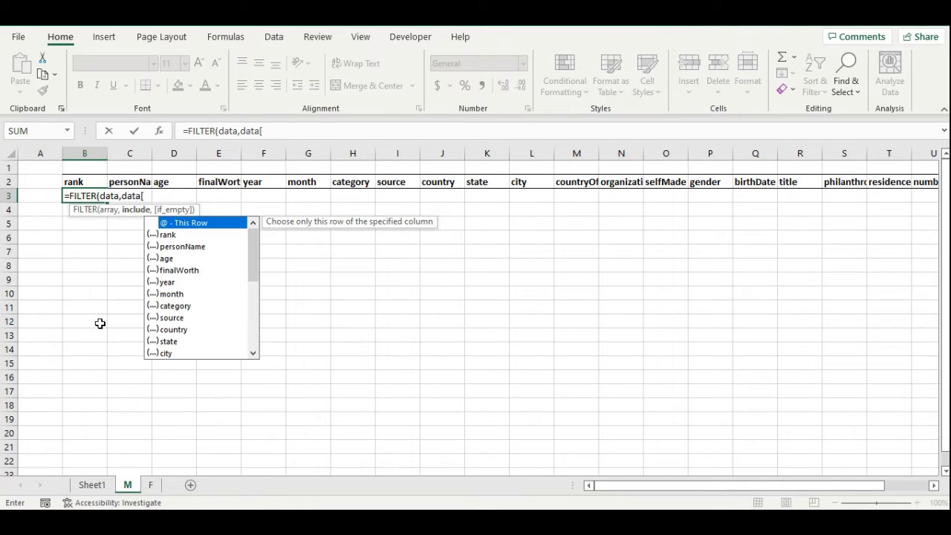
pyautogui.write('g')
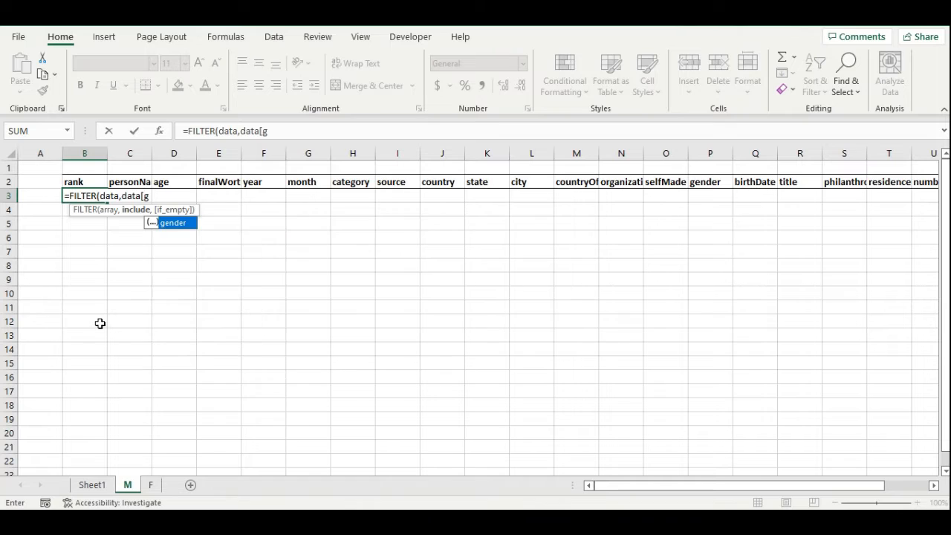
pyautogui.press('Tab')
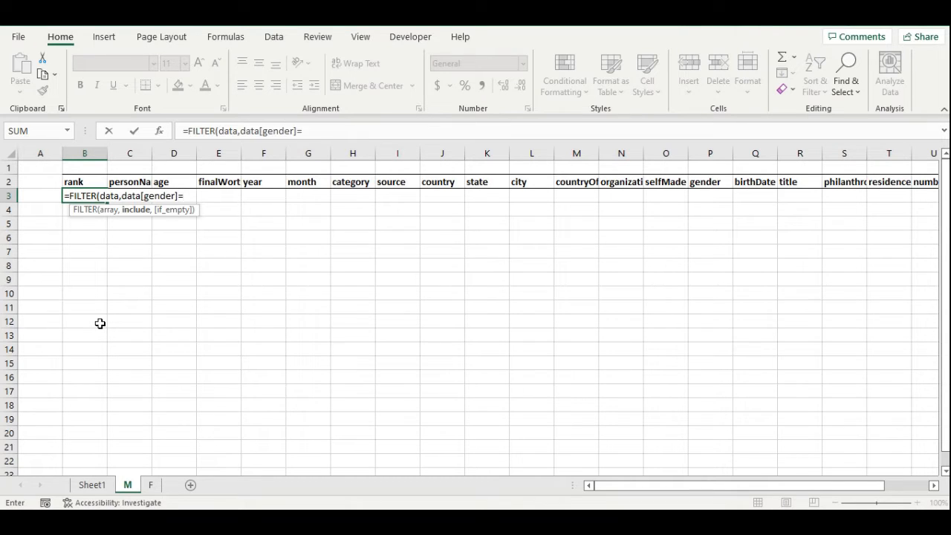
pyautogui.write(']="M",')
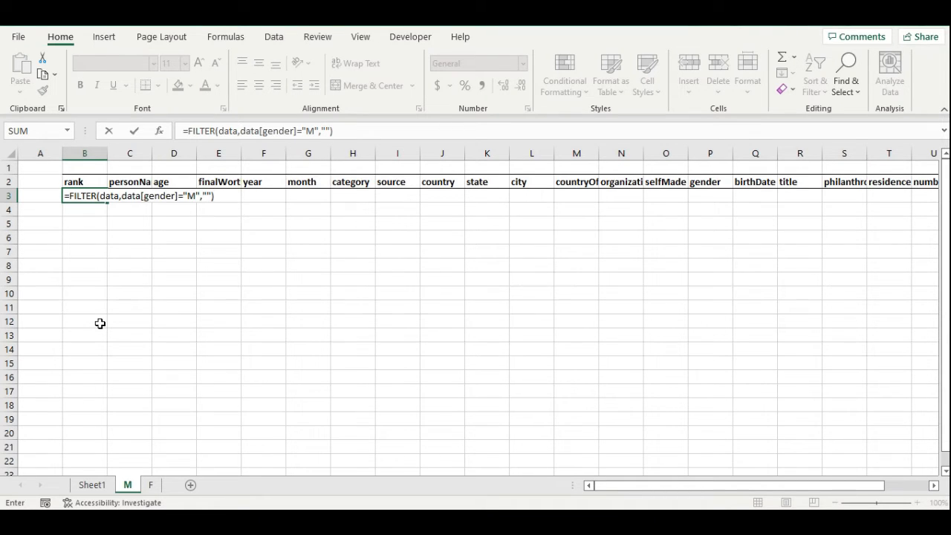
pyautogui.press('Return')
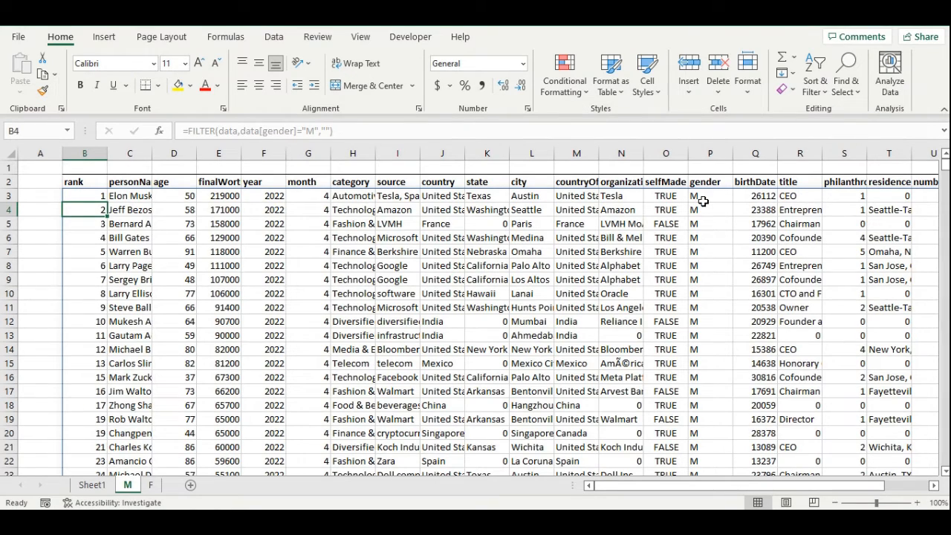
# Look through the filtered rows on sheet M to check their gender column, and return to the start of the list
pyautogui.scroll(-4, 716, 349)
pyautogui.scroll(-20, 715, 350)
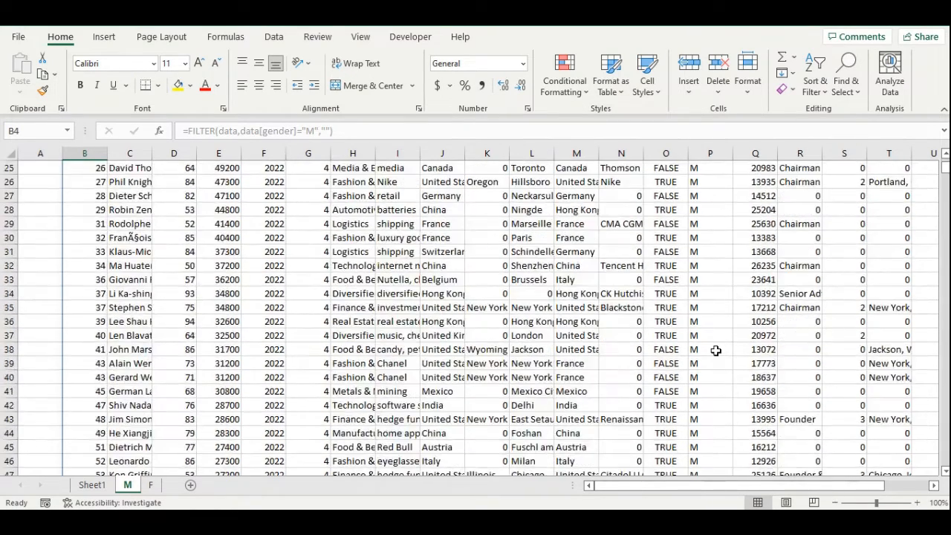
pyautogui.scroll(-8, 715, 350)
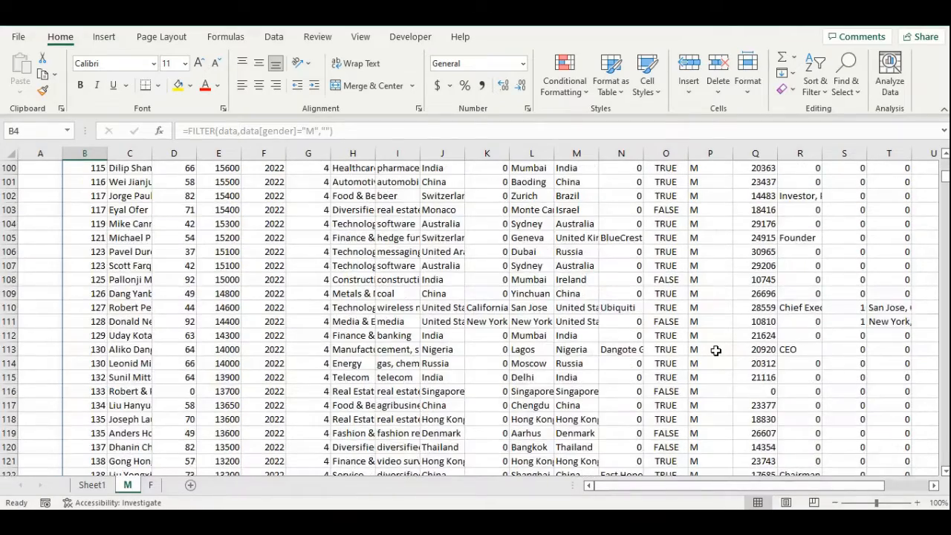
pyautogui.scroll(-20, 715, 350)
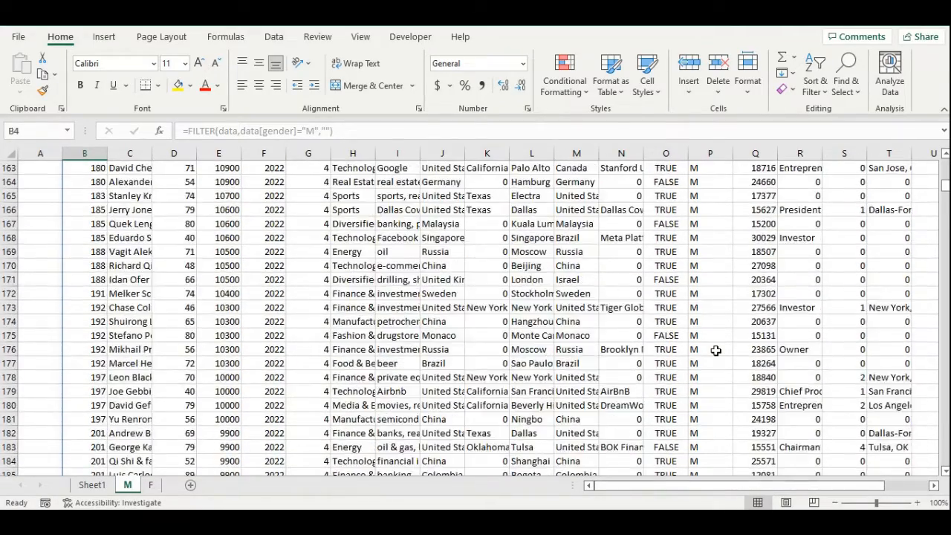
pyautogui.scroll(-4, 716, 350)
pyautogui.scroll(20, 715, 350)
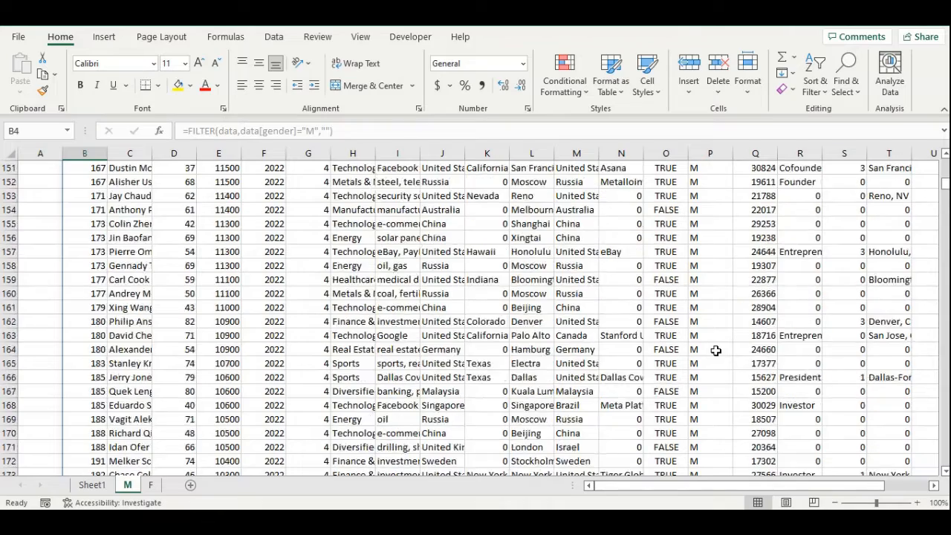
pyautogui.scroll(1, 600, 344)
pyautogui.click(89, 252)
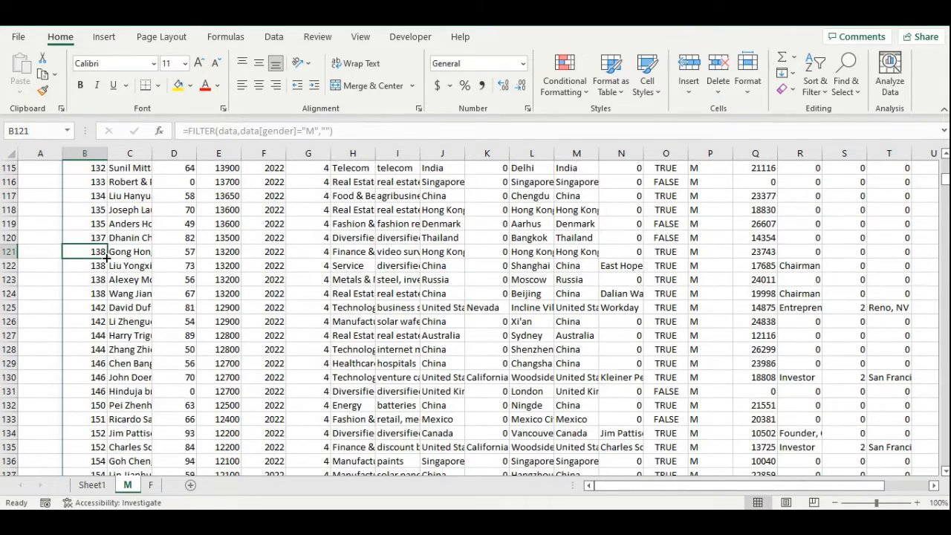
pyautogui.press('Up')
pyautogui.press('Left')
pyautogui.click(104, 256)
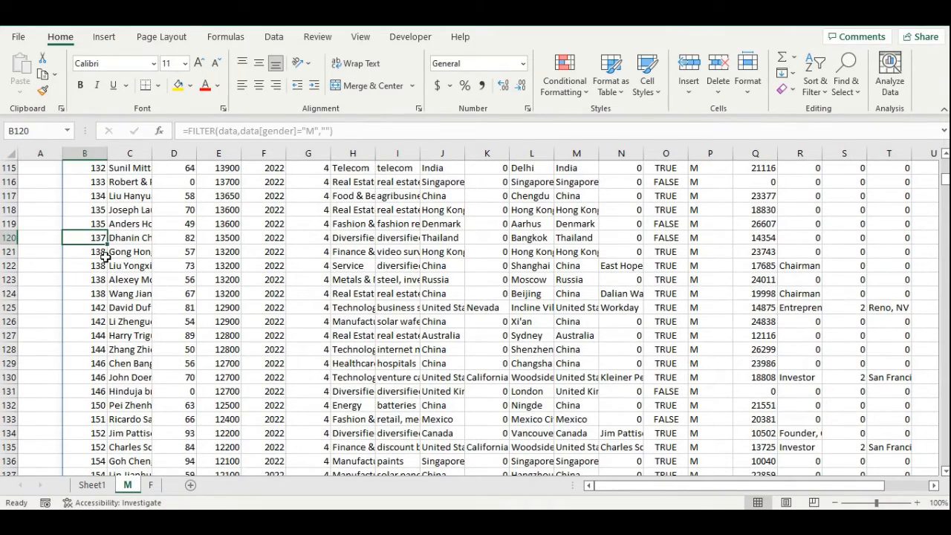
pyautogui.hotkey('ctrl', 'Up')
# Copy the FILTER formula's text from cell B3 of sheet M, leaving the cell unedited
pyautogui.click(97, 187)
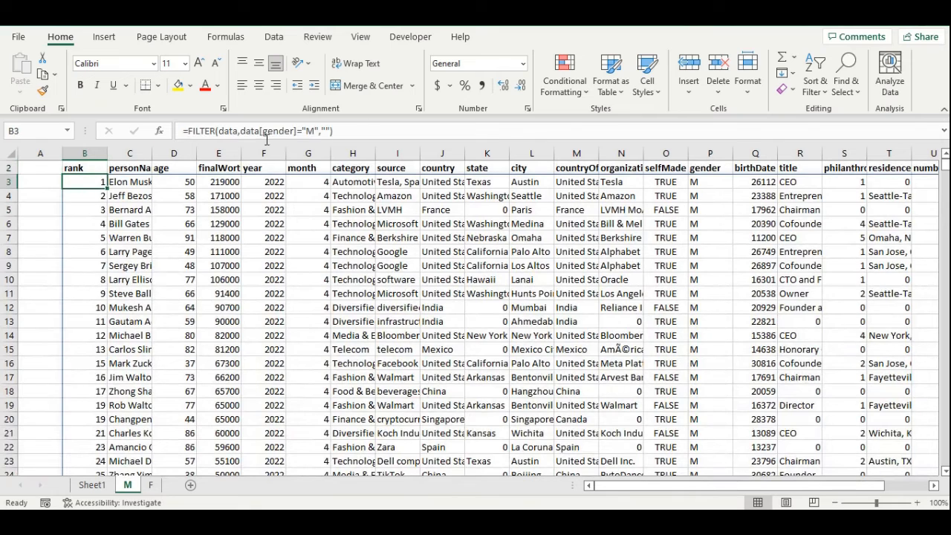
pyautogui.moveTo(340, 131); pyautogui.dragTo(158, 140)
pyautogui.hotkey('ctrl', 'c')
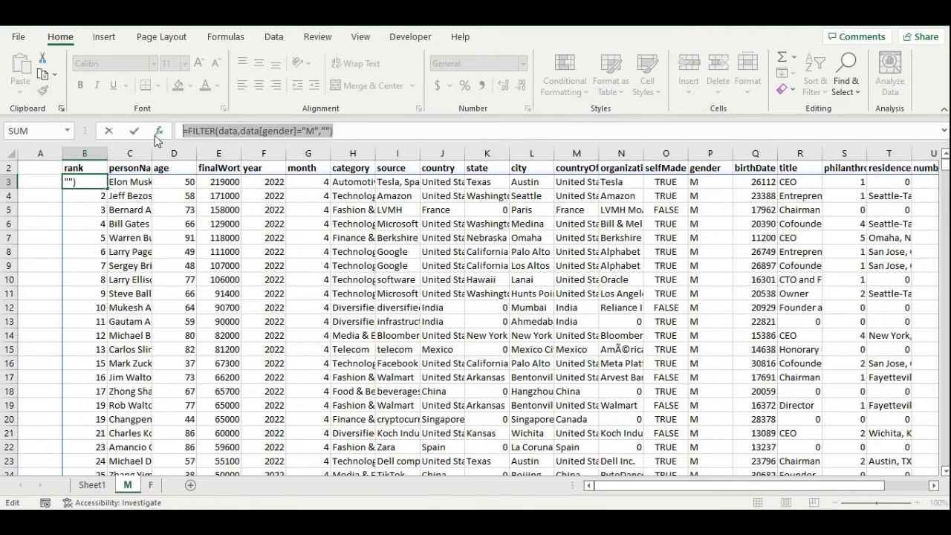
pyautogui.press('Escape')
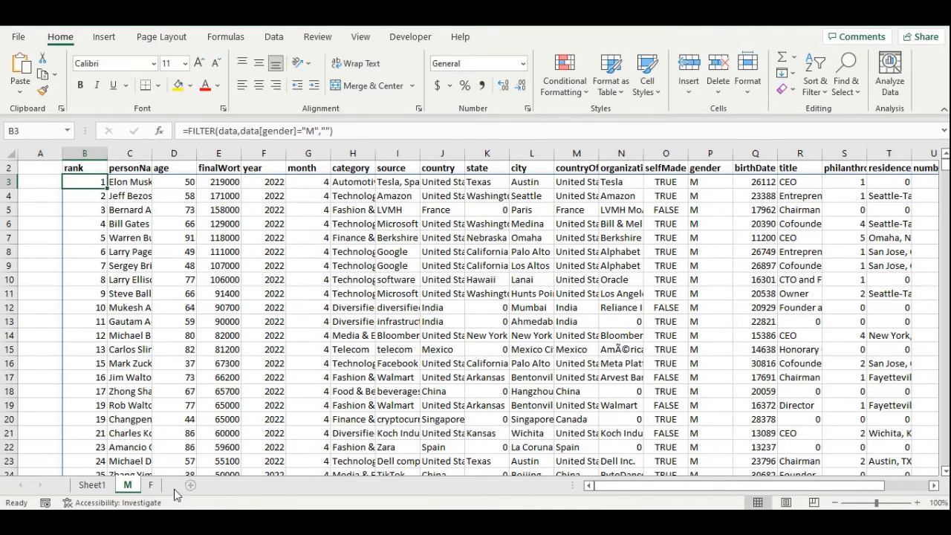
# Paste the copied formula text into cell B3 of sheet F and change its gender criterion to "F"
pyautogui.click(151, 485)
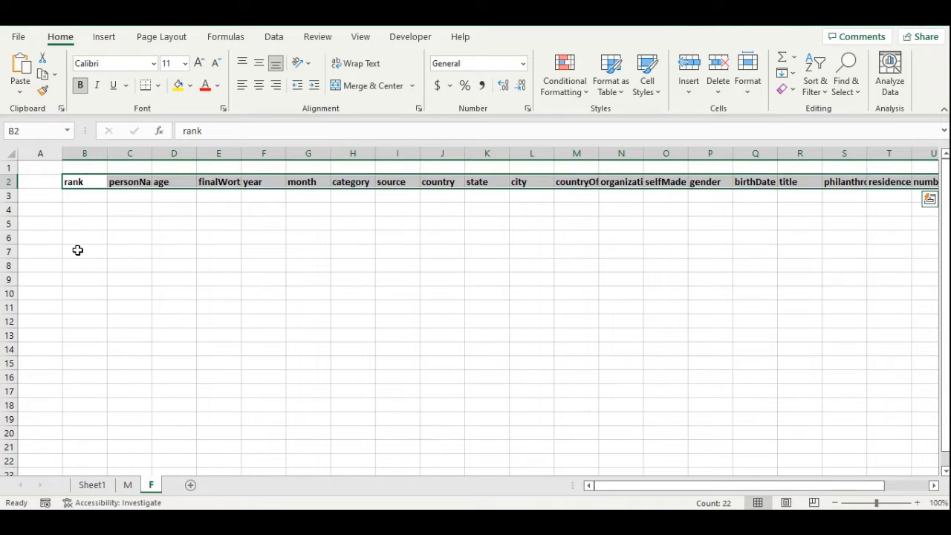
pyautogui.click(80, 197)
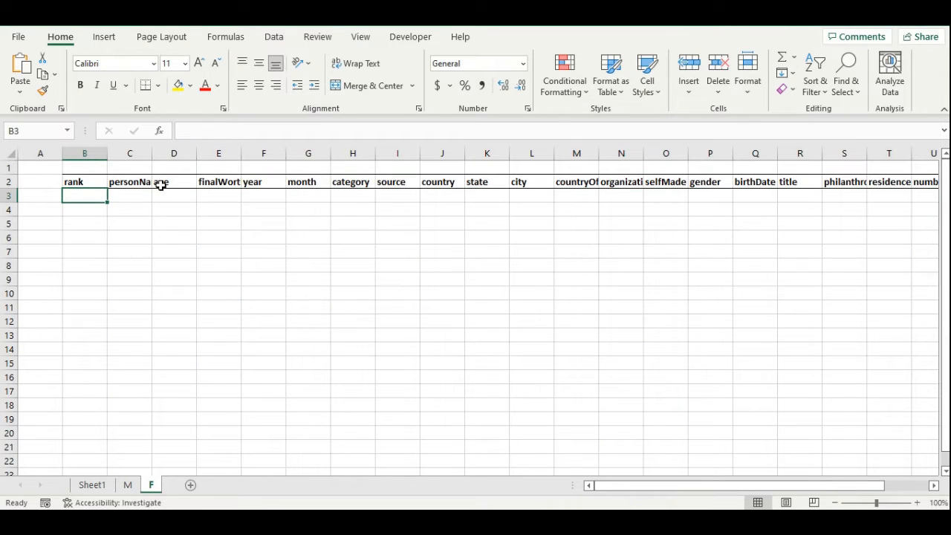
pyautogui.click(196, 132)
pyautogui.hotkey('ctrl', 'v')
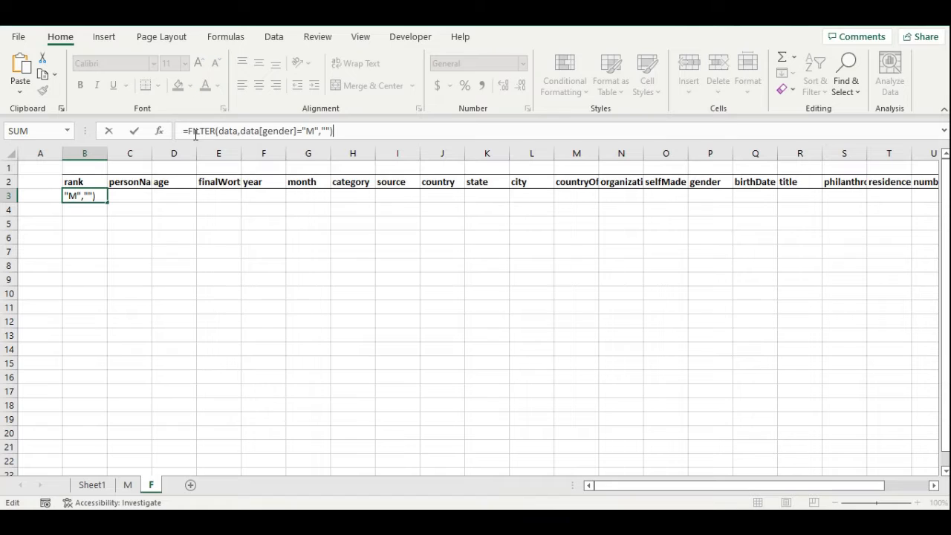
pyautogui.click(308, 130)
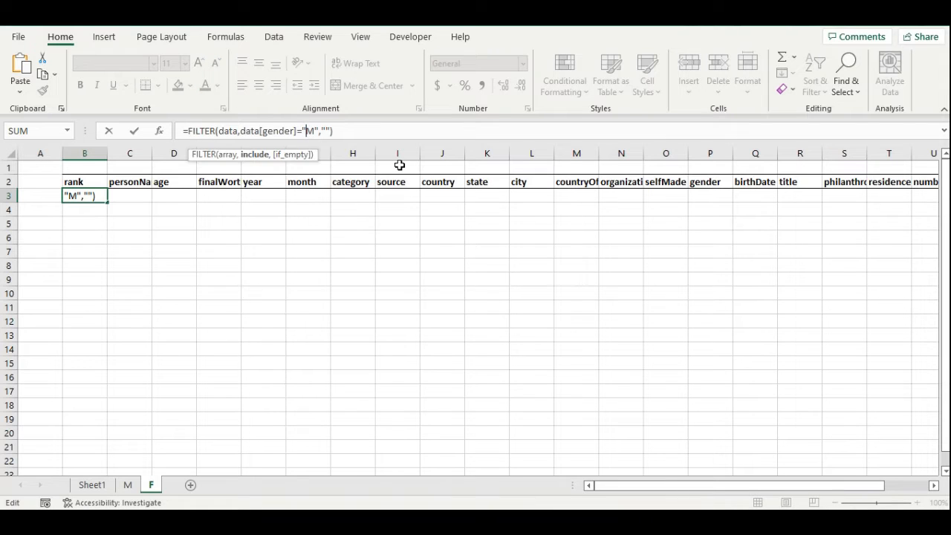
pyautogui.hotkey('shift', 'Right')
pyautogui.write('F')
pyautogui.press('Return')
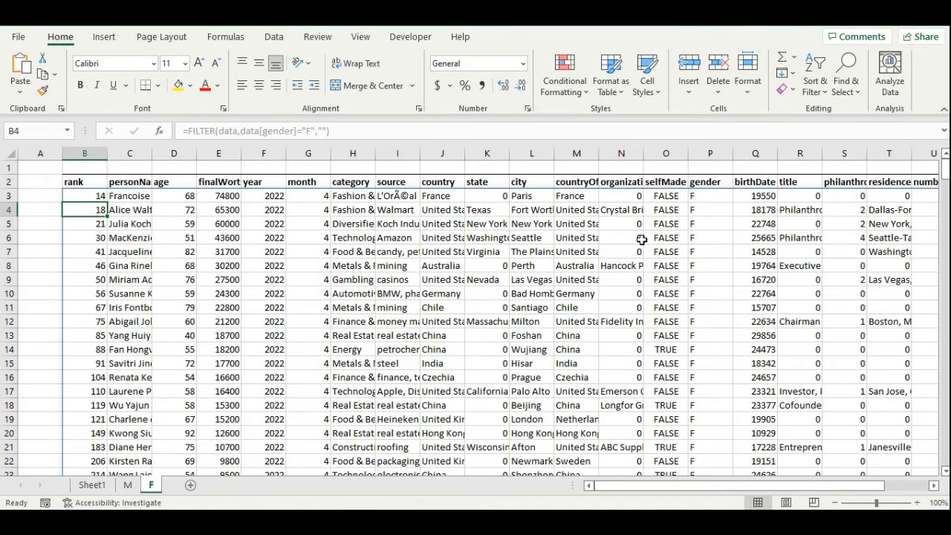
# Check the gender column on sheet F from its first to its last filtered row
pyautogui.click(701, 196)
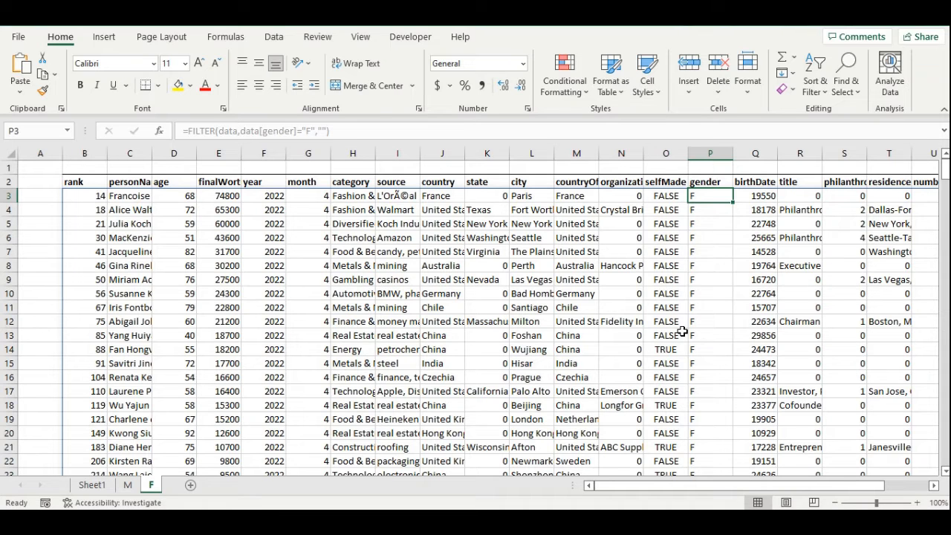
pyautogui.hotkey('ctrl', 'Down')
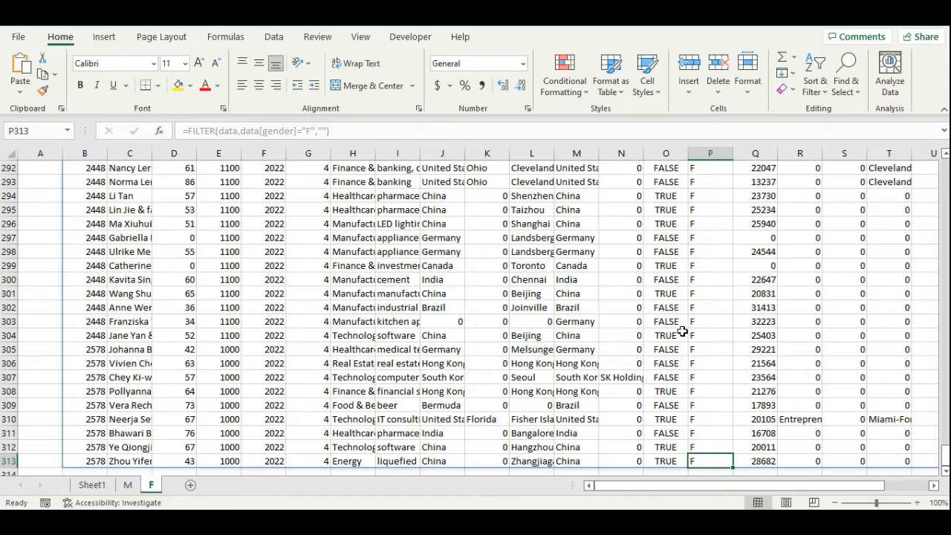
pyautogui.hotkey('ctrl', 'Up')
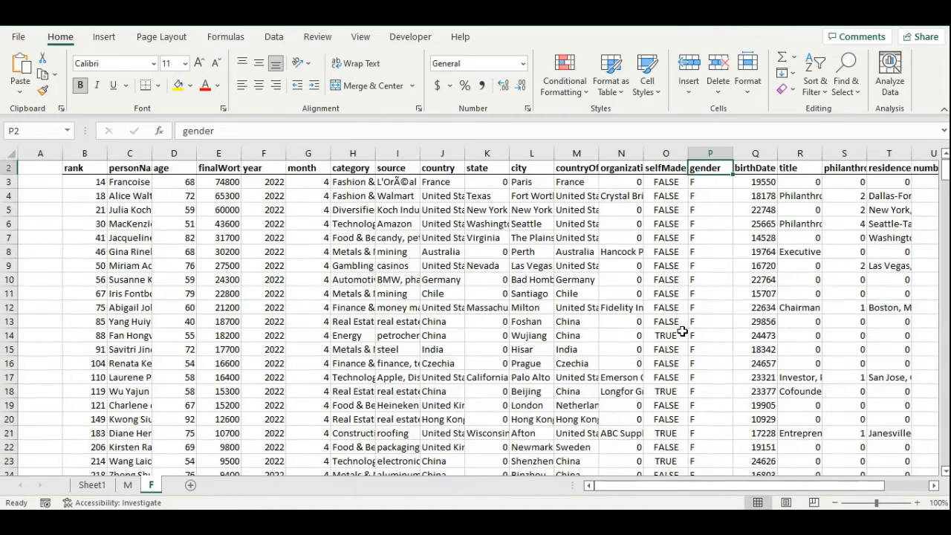
# Select all gender entries from row 3 down on sheet M and on sheet F to count each sheet's records
pyautogui.click(128, 485)
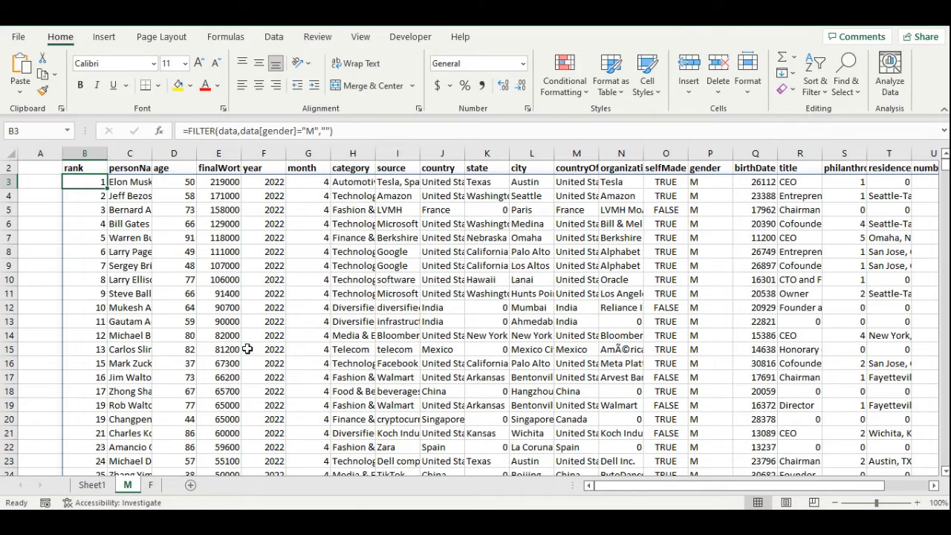
pyautogui.click(711, 182)
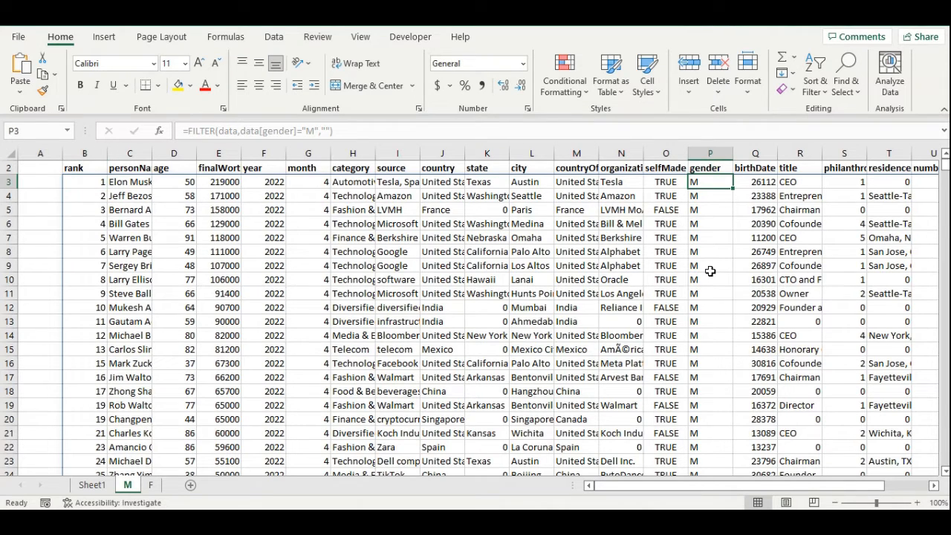
pyautogui.hotkey('ctrl', 'shift', 'Down')
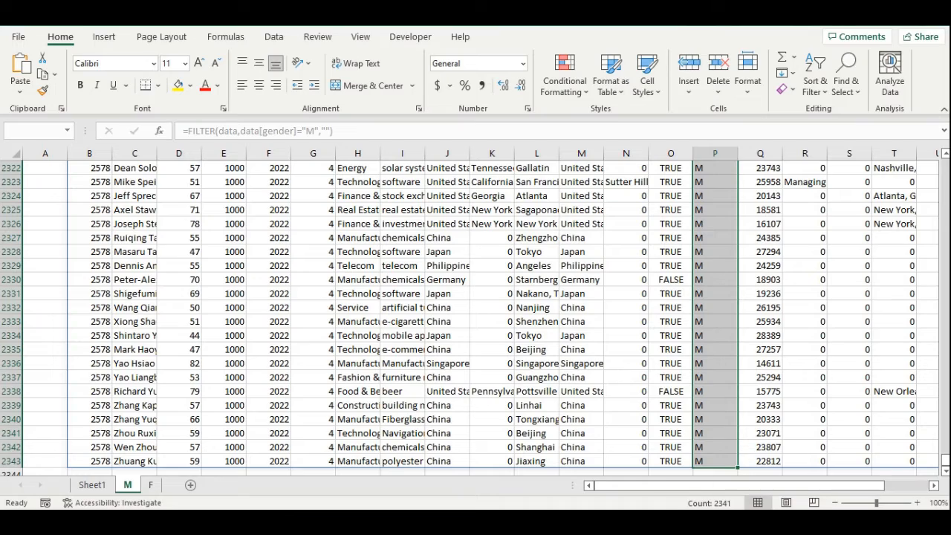
pyautogui.click(151, 485)
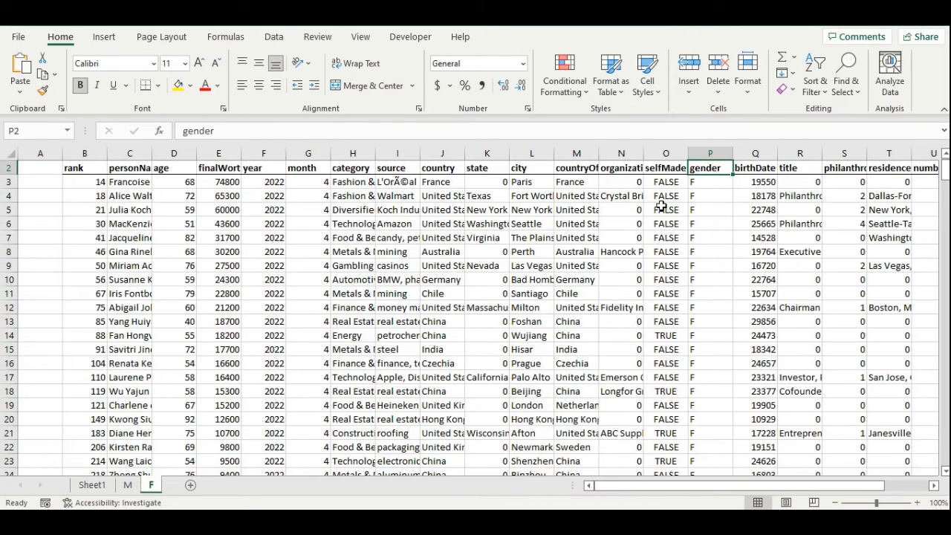
pyautogui.press('Down')
pyautogui.hotkey('ctrl', 'shift', 'Down')
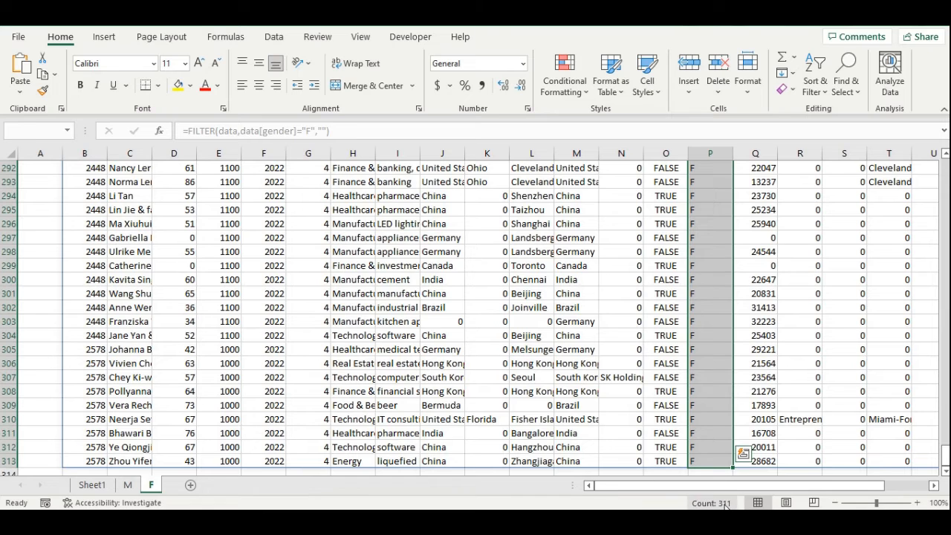
# Create a PivotTable from the data table on Sheet1, placed in a new worksheet
pyautogui.click(92, 485)
pyautogui.click(105, 253)
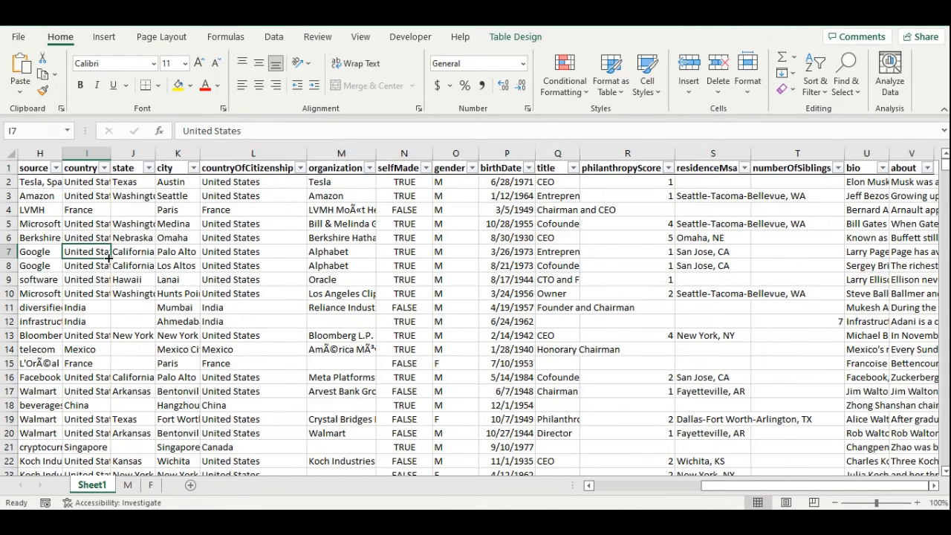
pyautogui.click(104, 37)
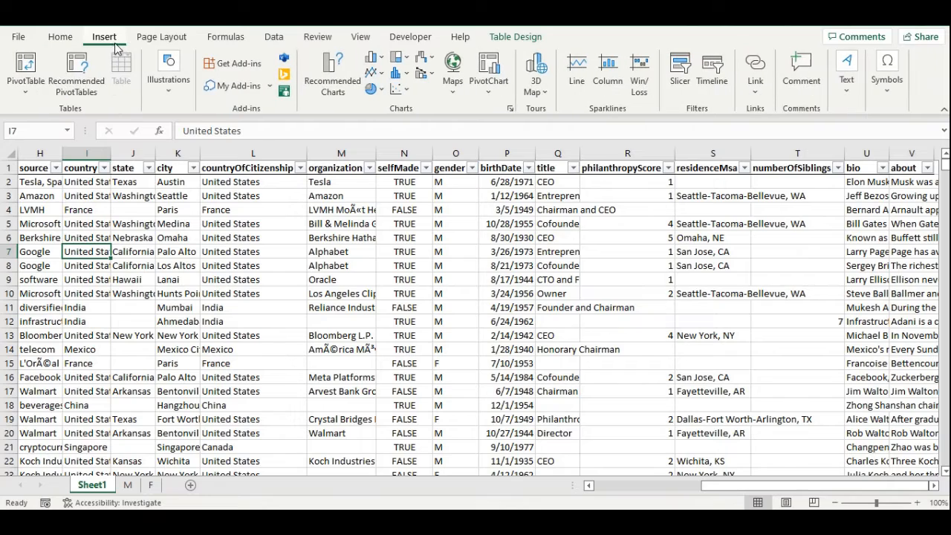
pyautogui.click(29, 66)
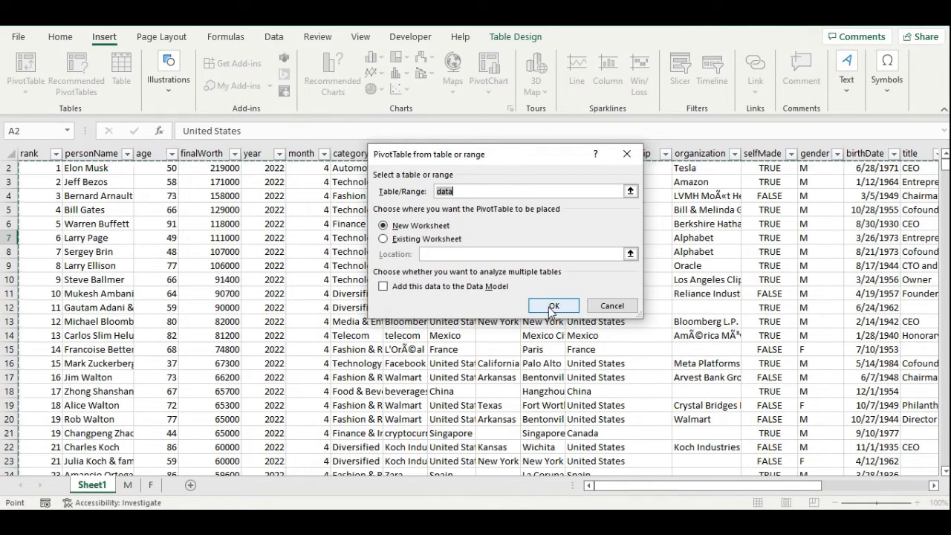
pyautogui.click(552, 308)
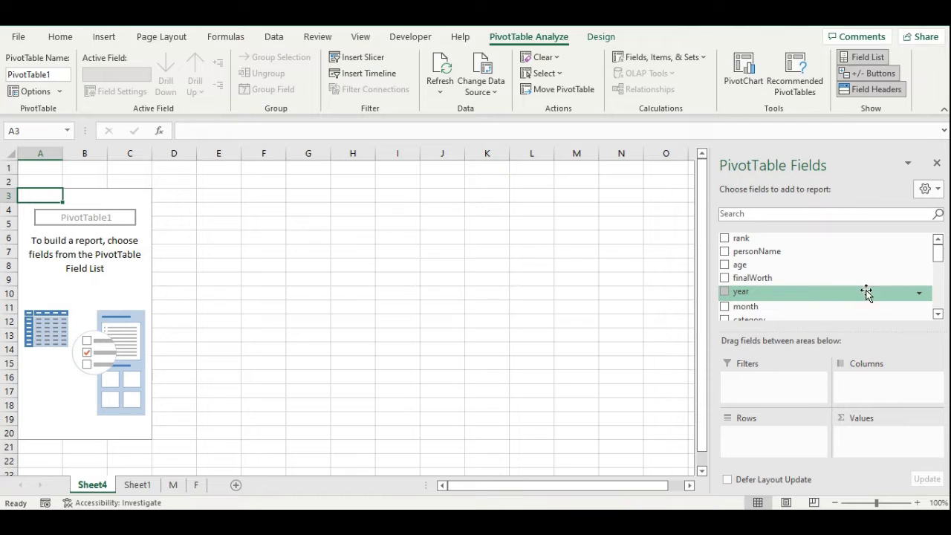
# Set the PivotTable to list gender in its rows and count personName as its values
pyautogui.moveTo(936, 251); pyautogui.dragTo(938, 281)
pyautogui.moveTo(780, 290); pyautogui.dragTo(765, 440)
pyautogui.moveTo(938, 280); pyautogui.dragTo(938, 249)
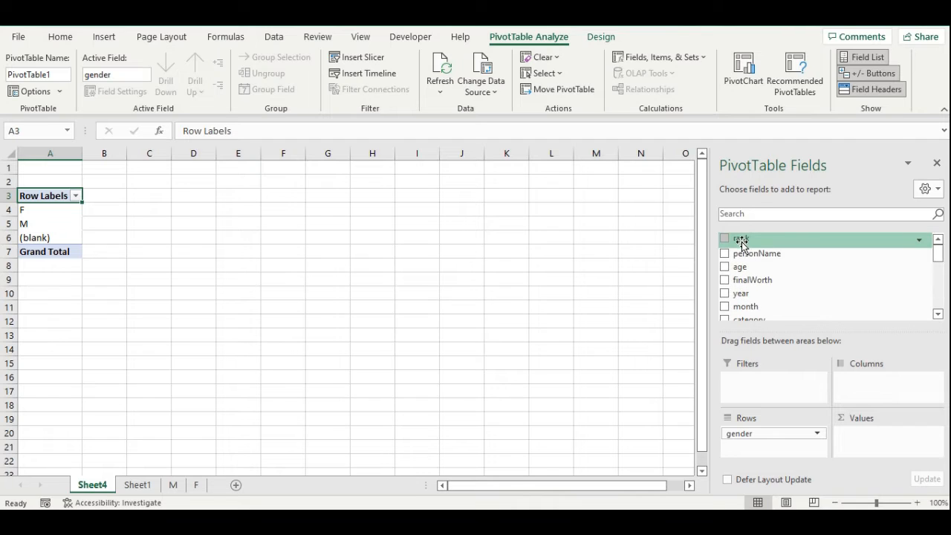
pyautogui.moveTo(747, 251); pyautogui.dragTo(868, 442)
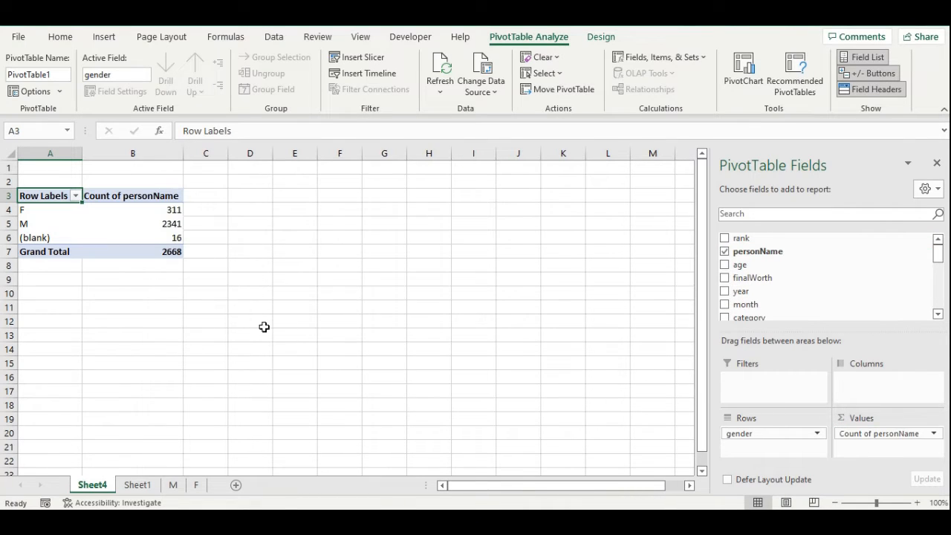
# Compare the PivotTable's gender counts with the count of the selected gender entries on sheet M
pyautogui.click(159, 211)
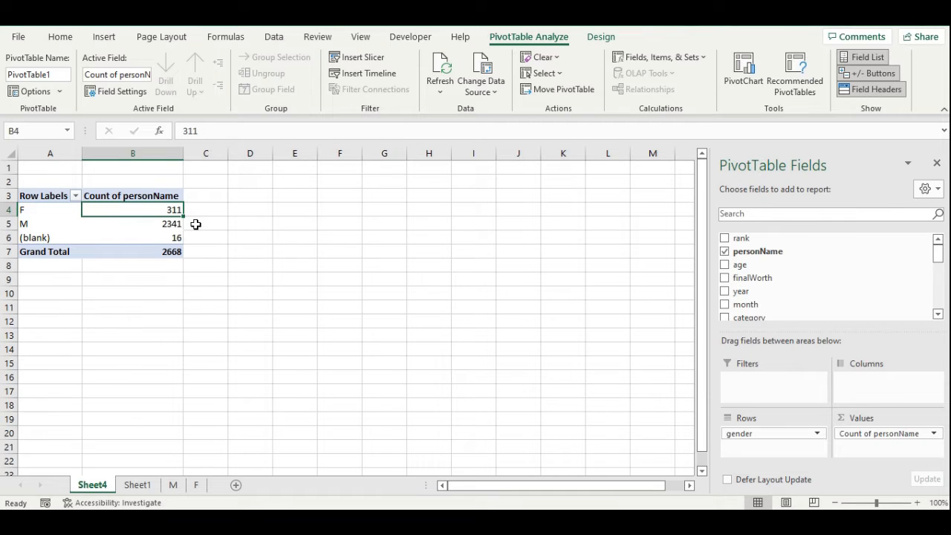
pyautogui.click(173, 485)
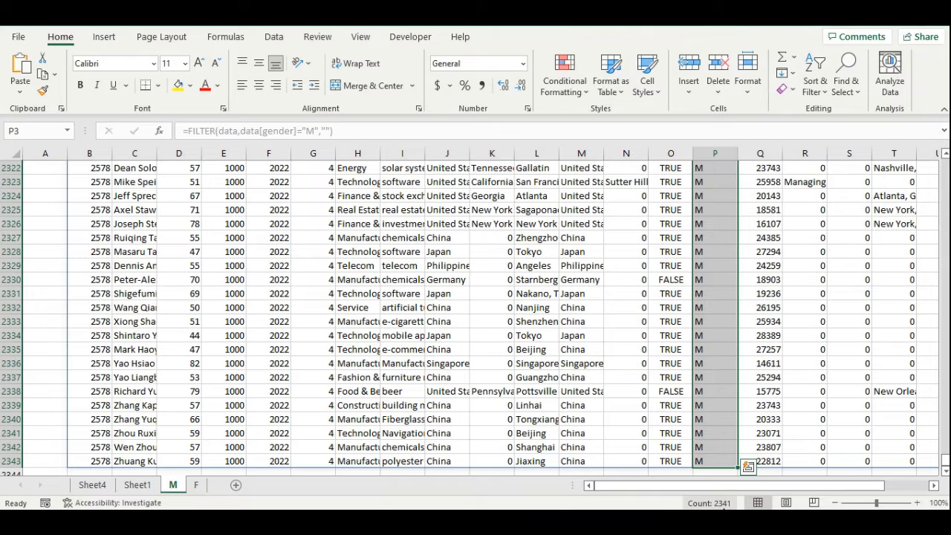
pyautogui.click(93, 487)
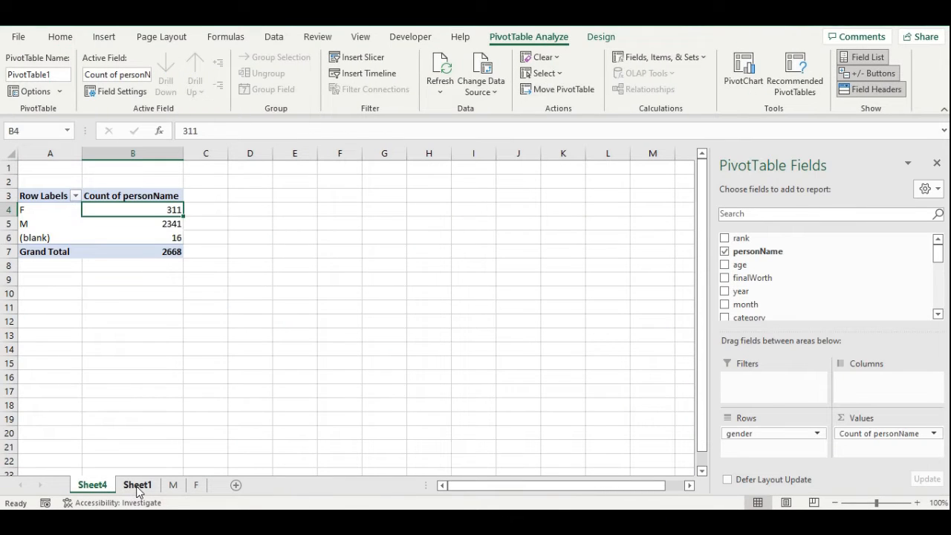
# Copy all data rows of the table on Sheet1, from A2 through the last row of the about column
pyautogui.click(137, 487)
pyautogui.click(128, 296)
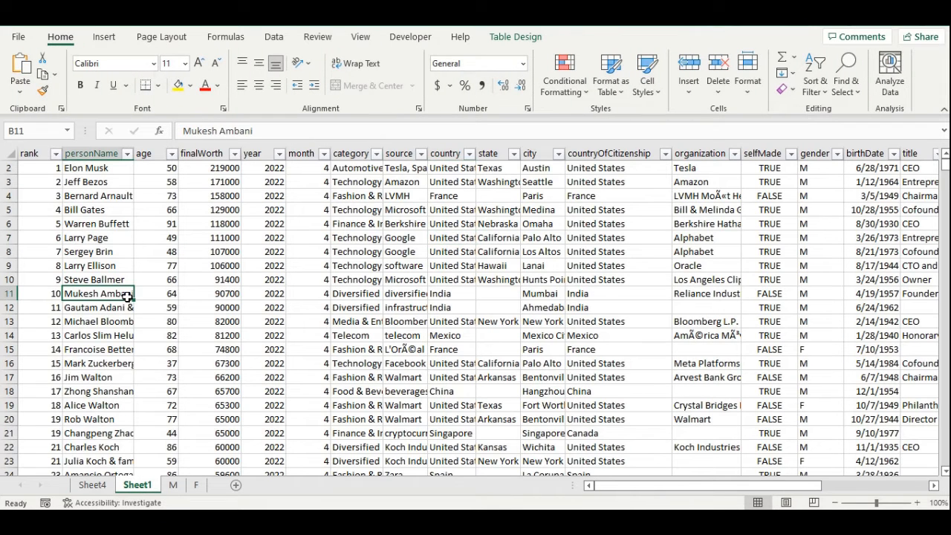
pyautogui.scroll(1, 128, 296)
pyautogui.click(55, 294)
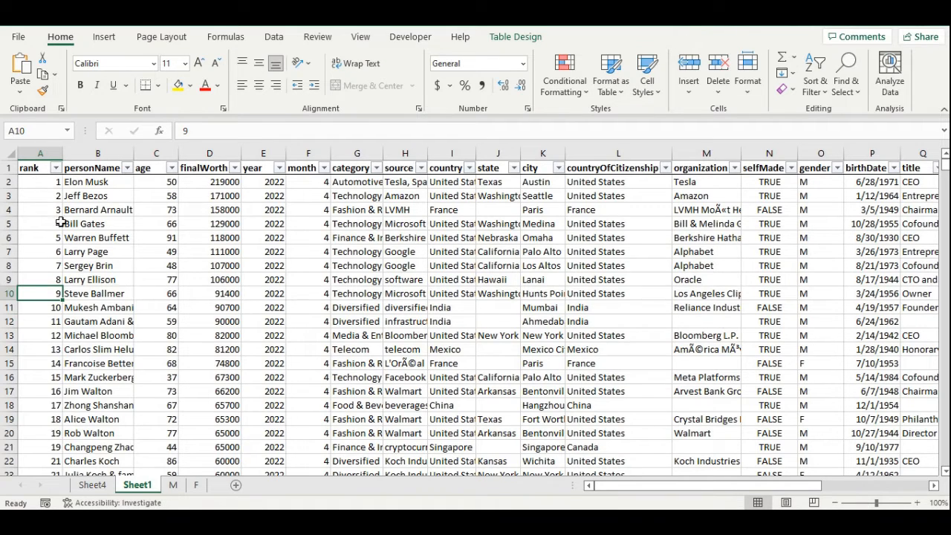
pyautogui.click(45, 185)
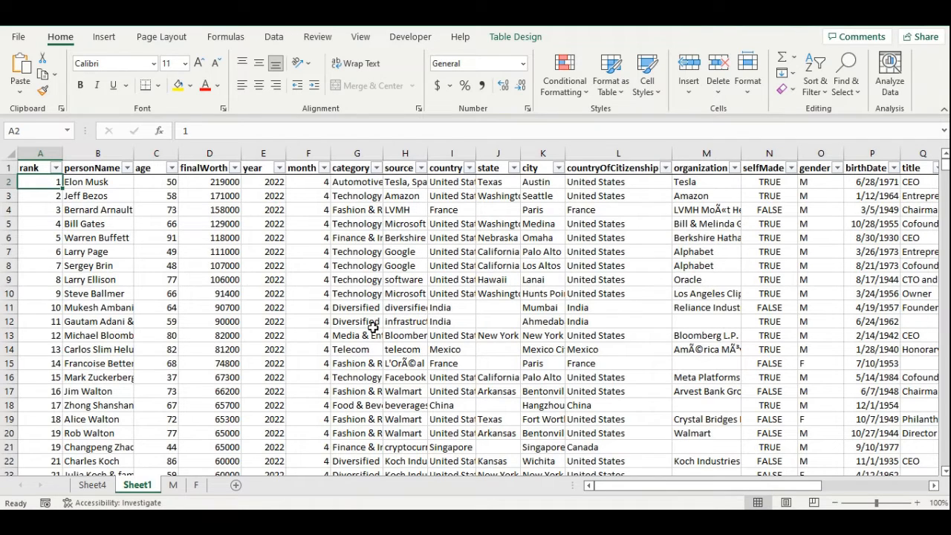
pyautogui.hotkey('ctrl', 'shift', 'Down')
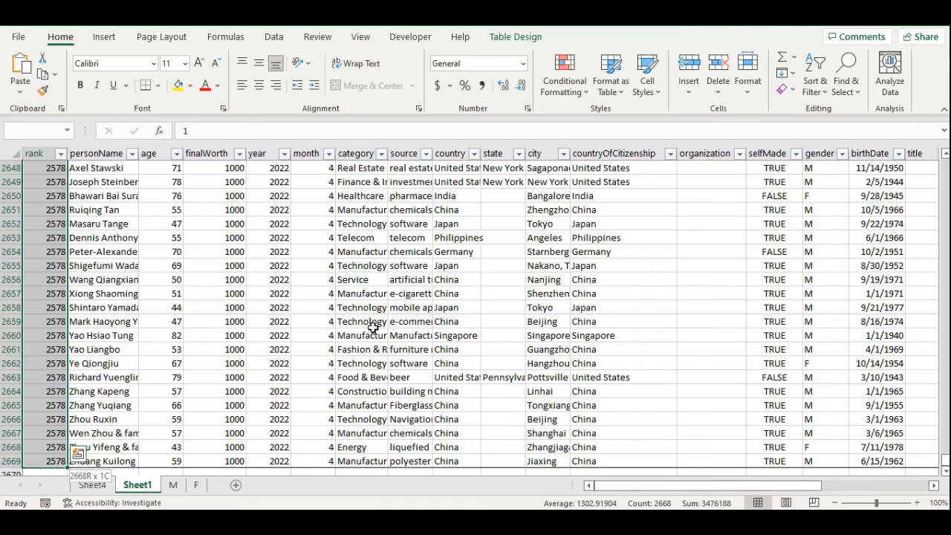
pyautogui.hotkey('ctrl', 'shift', 'Right')
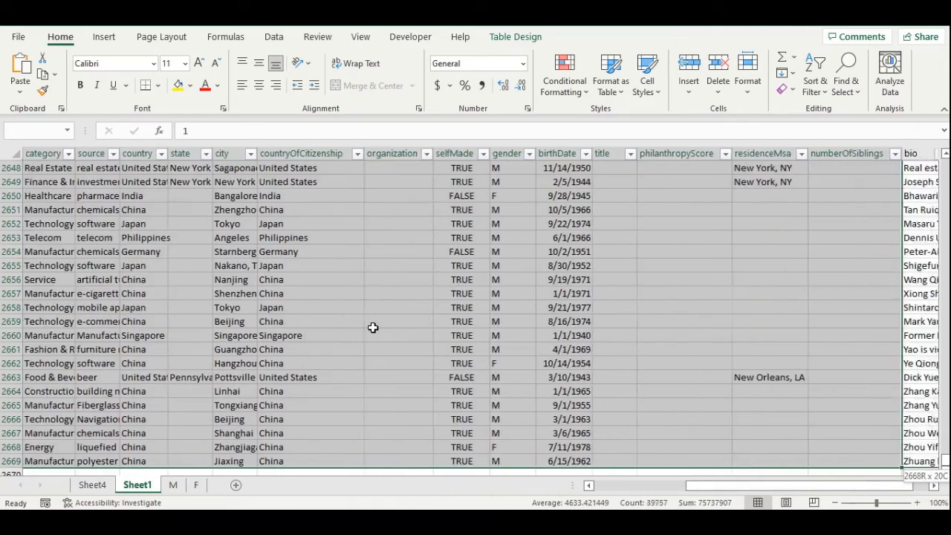
pyautogui.hotkey('ctrl', 'shift', 'Right')
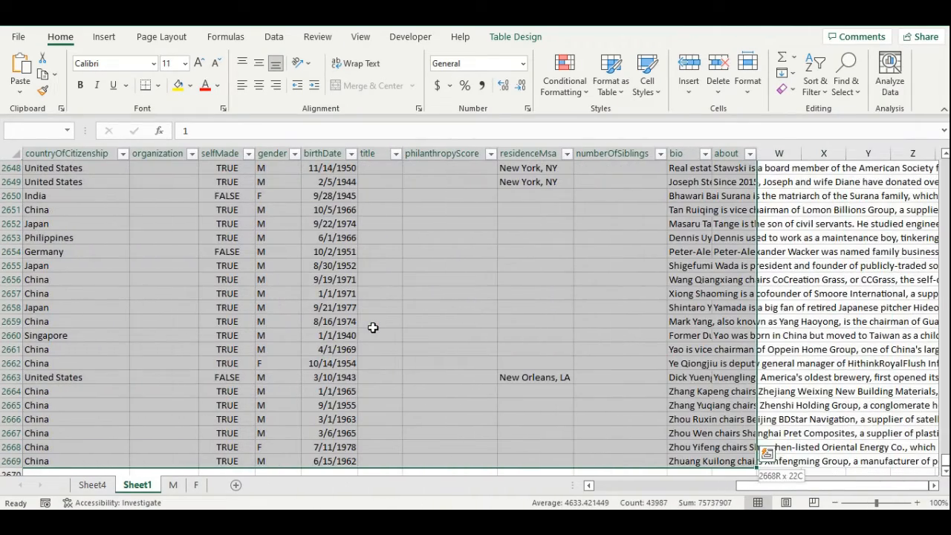
pyautogui.hotkey('ctrl', 'c')
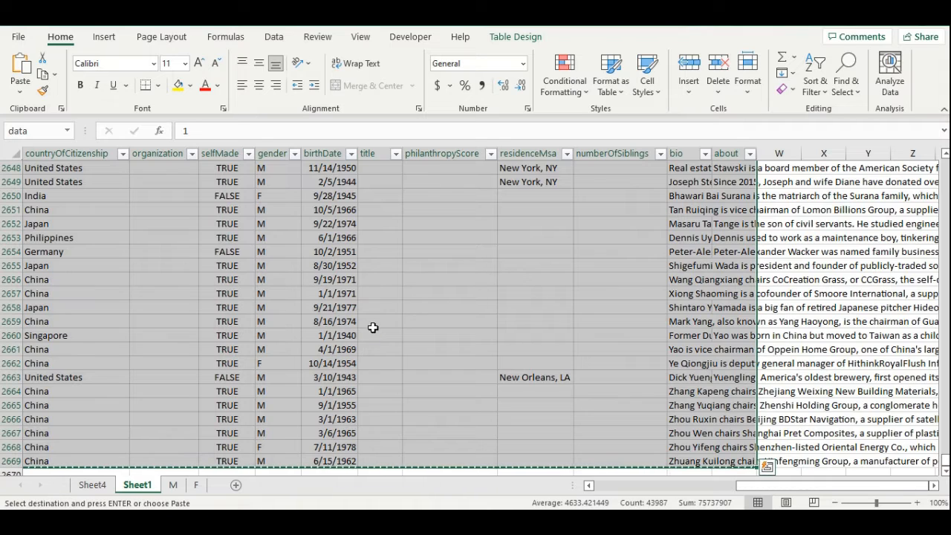
# Paste the copied rows directly below the table on Sheet1, starting in cell A2670
pyautogui.press('Down')
pyautogui.press('Down')
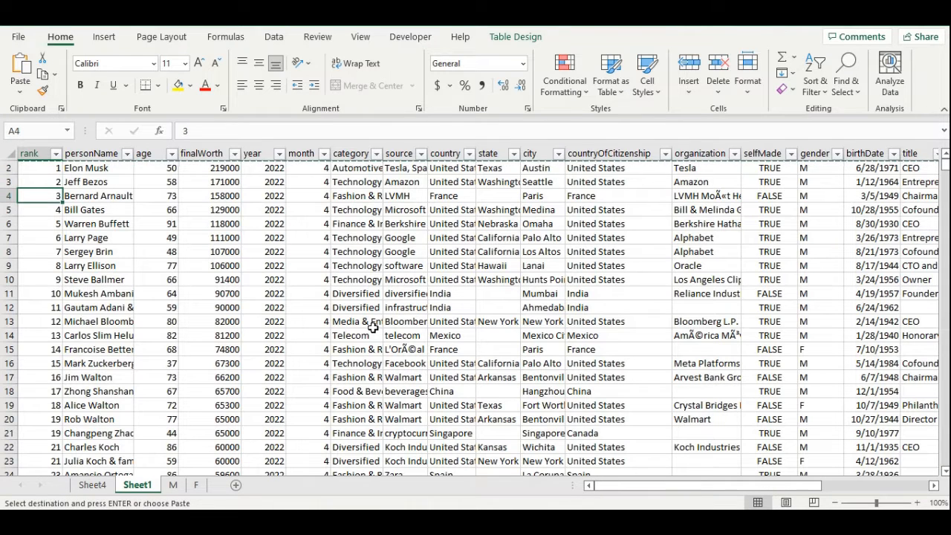
pyautogui.hotkey('ctrl', 'Down')
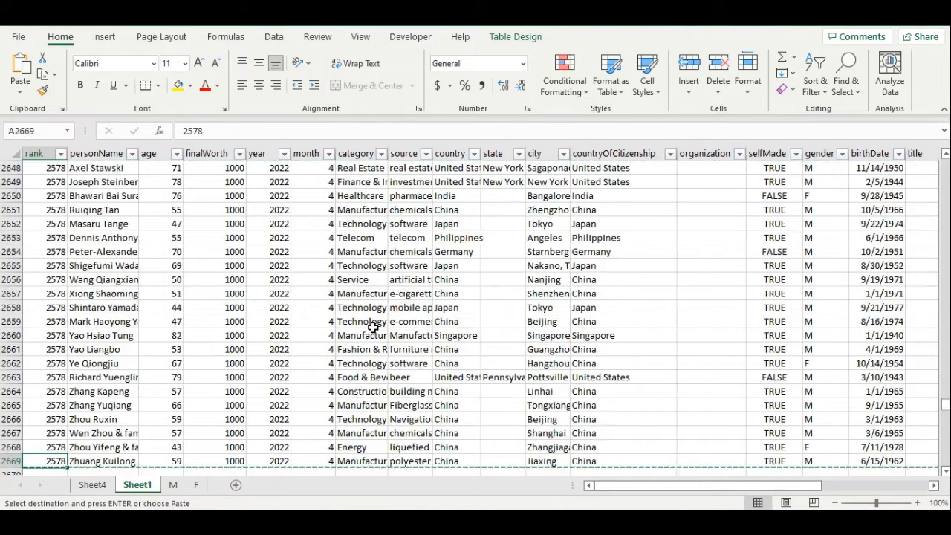
pyautogui.press('Down')
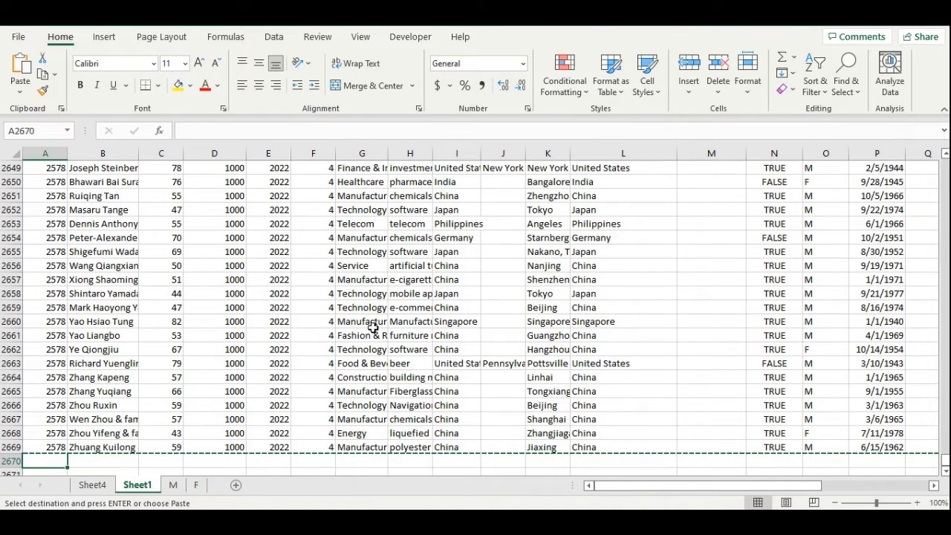
pyautogui.hotkey('ctrl', 'v')
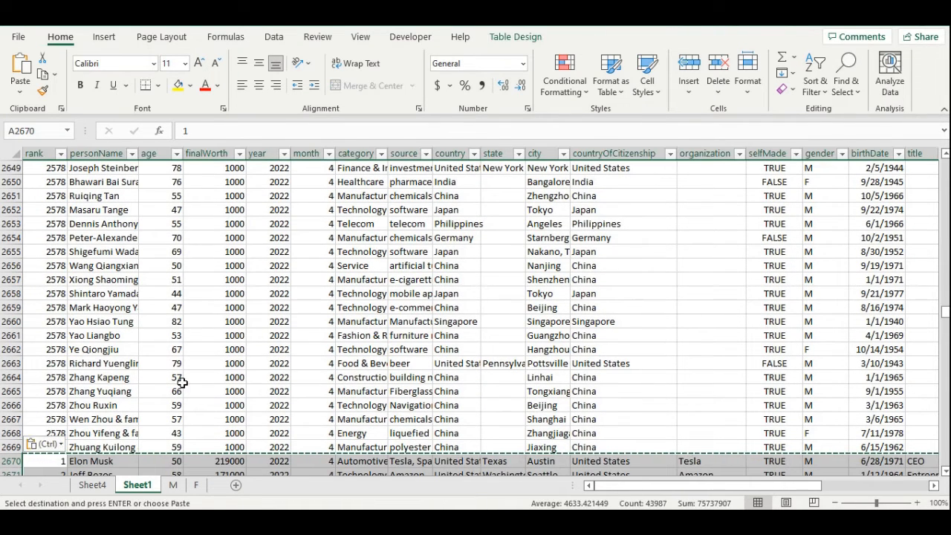
# Refresh the PivotTable on Sheet4 and select the M row's count
pyautogui.click(93, 485)
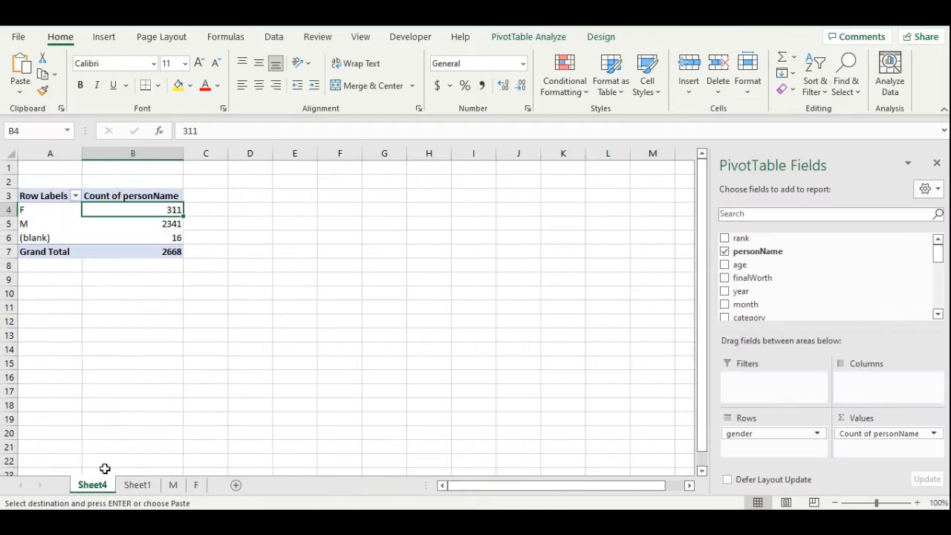
pyautogui.rightClick(150, 210)
pyautogui.click(196, 283)
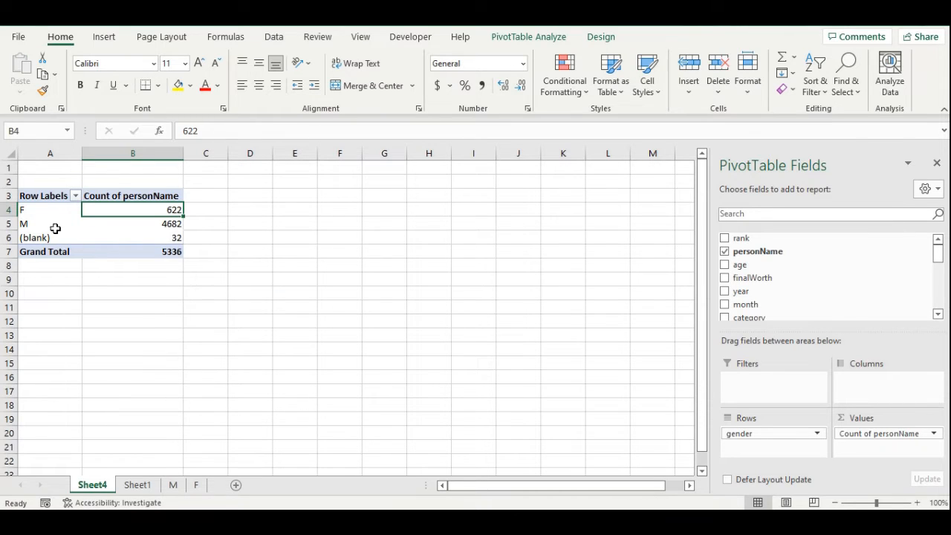
pyautogui.click(153, 227)
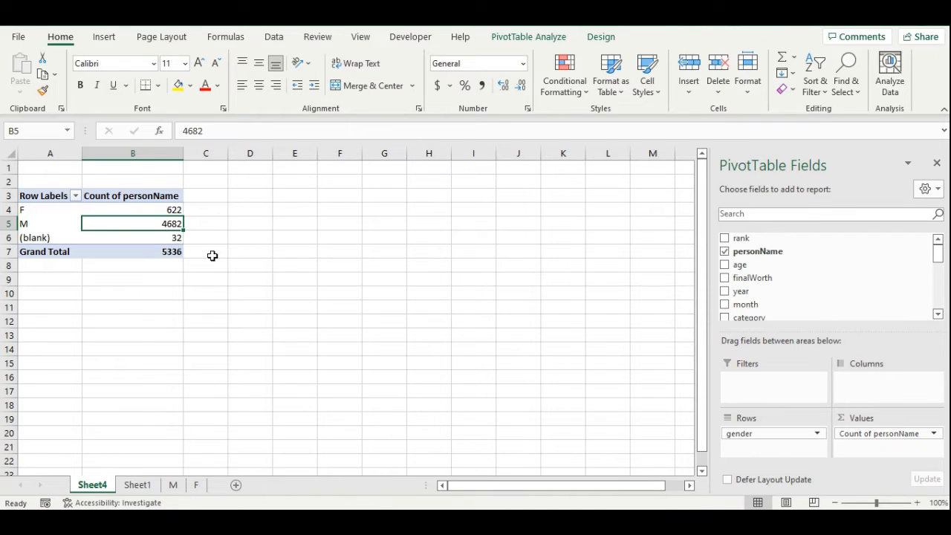
# Select all gender entries on sheet M from P3 down to recount its records
pyautogui.click(173, 485)
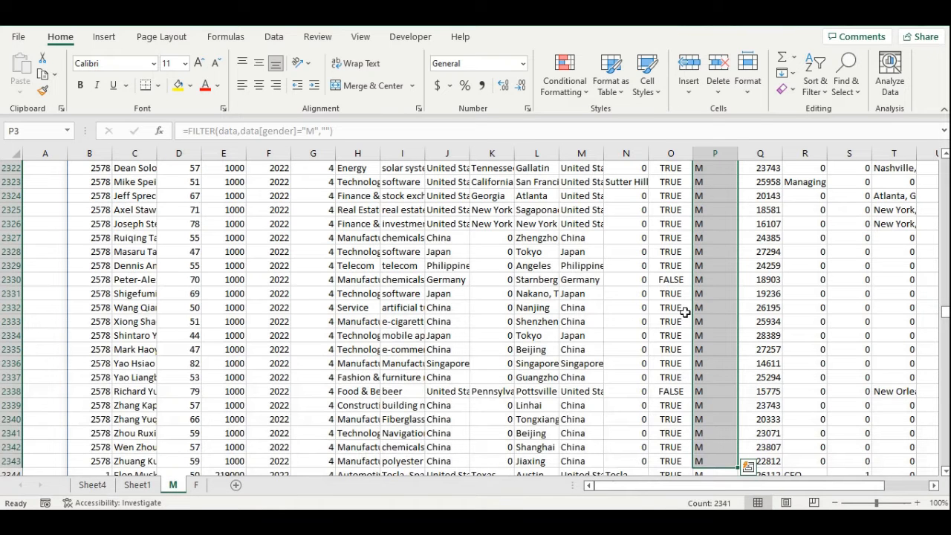
pyautogui.click(699, 295)
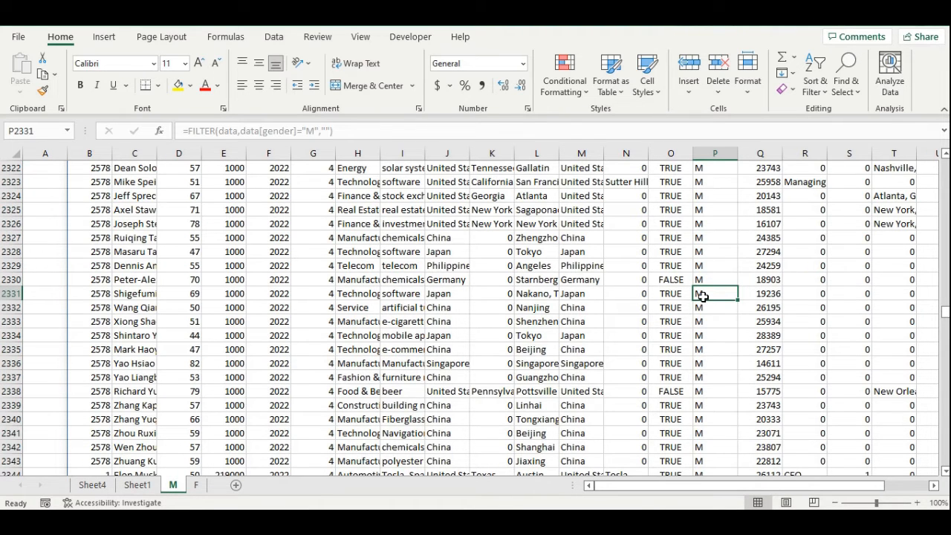
pyautogui.hotkey('ctrl', 'Up')
pyautogui.press('Down')
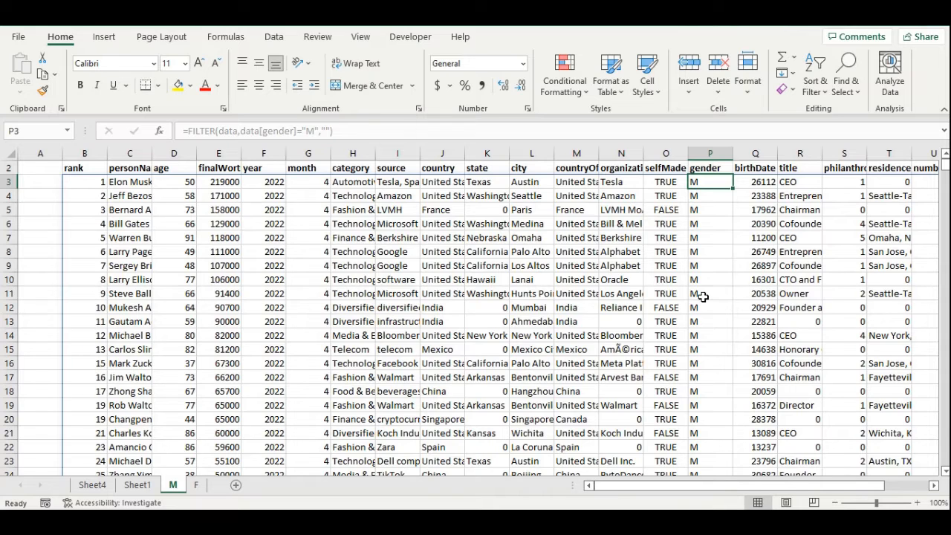
pyautogui.hotkey('ctrl', 'shift', 'Down')
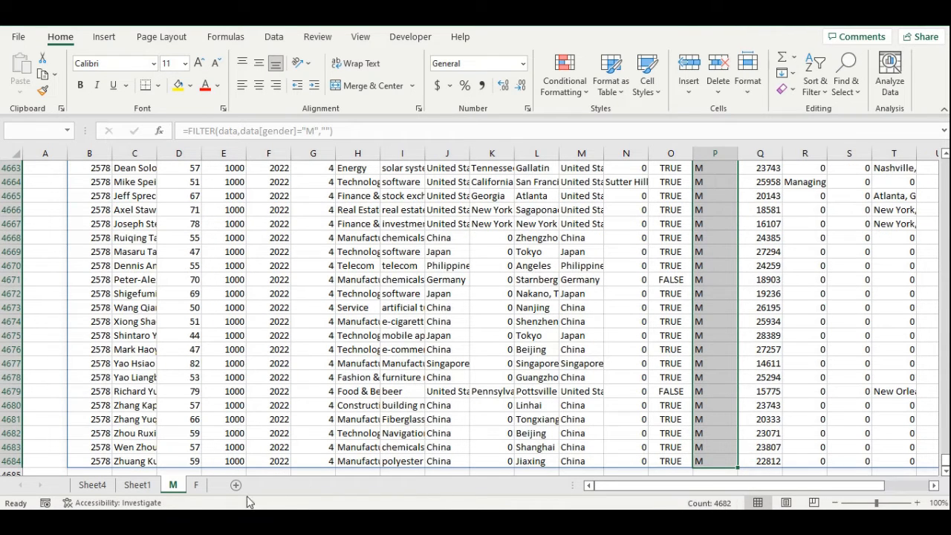
# Recount the gender entries on sheet F, compare them with the PivotTable on Sheet4, and return to Sheet1
pyautogui.click(197, 487)
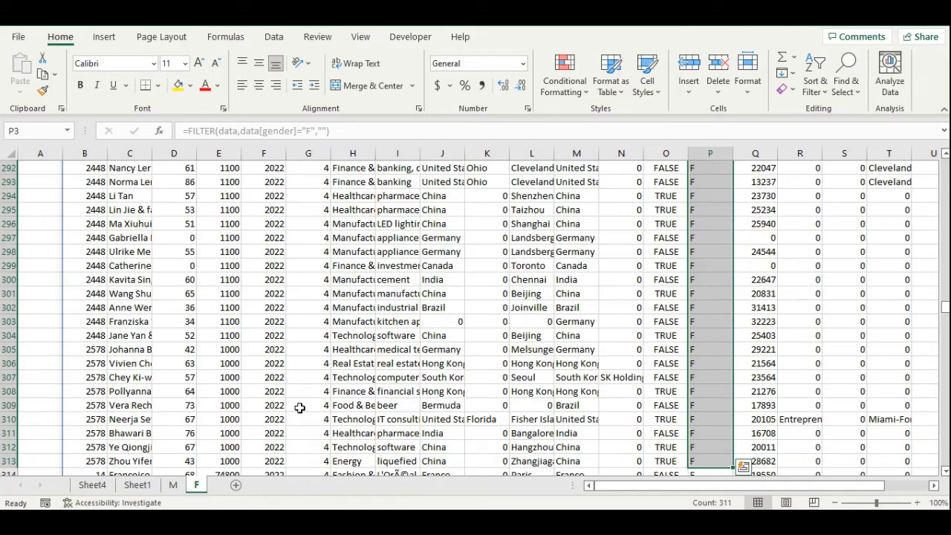
pyautogui.click(701, 318)
pyautogui.hotkey('ctrl', 'Up')
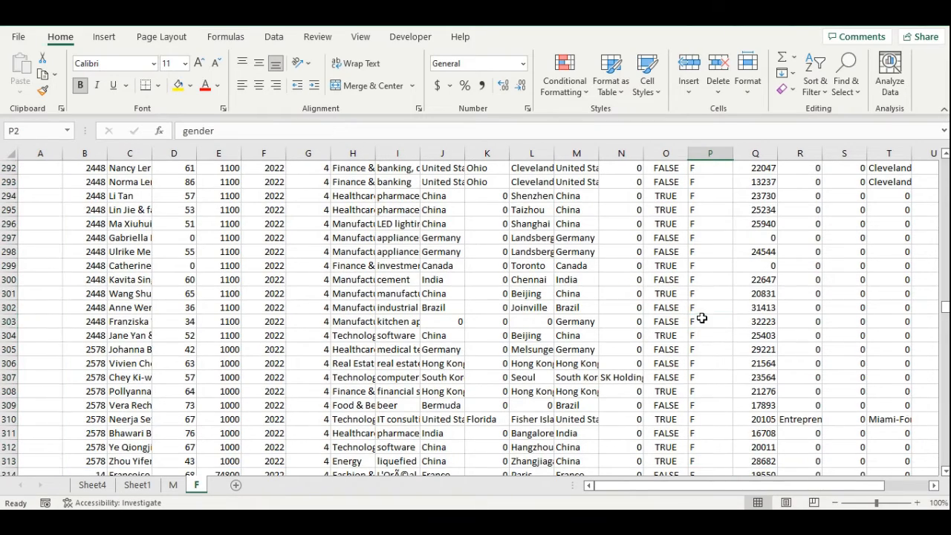
pyautogui.press('Down')
pyautogui.hotkey('ctrl', 'shift', 'Down')
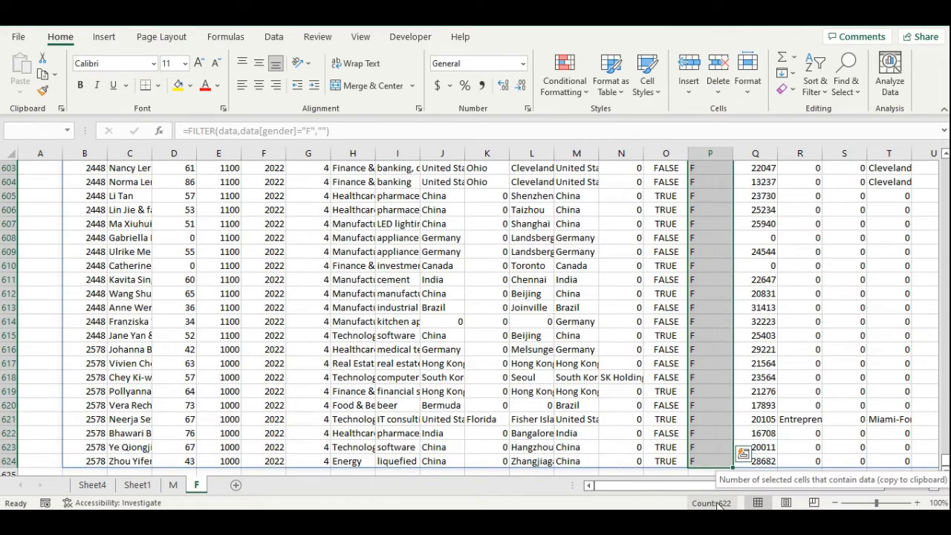
pyautogui.click(93, 485)
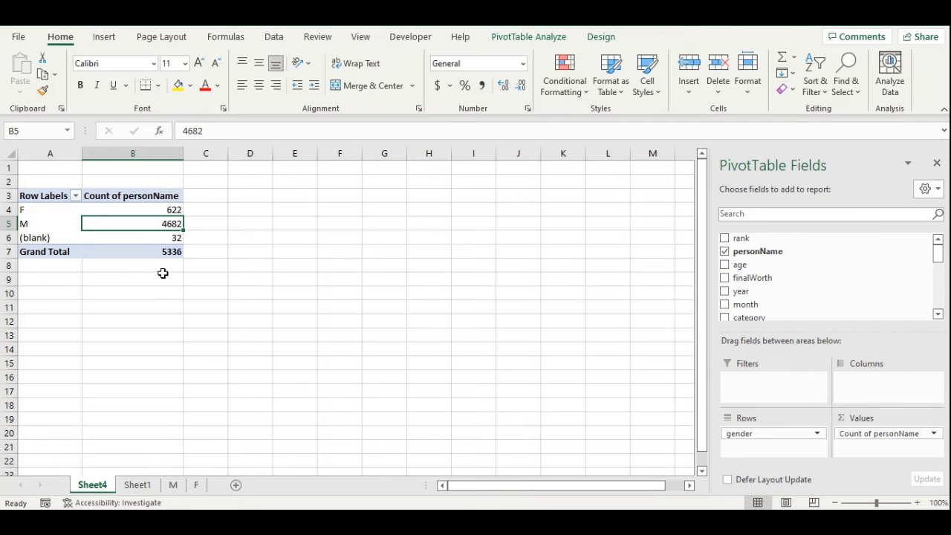
pyautogui.click(136, 484)
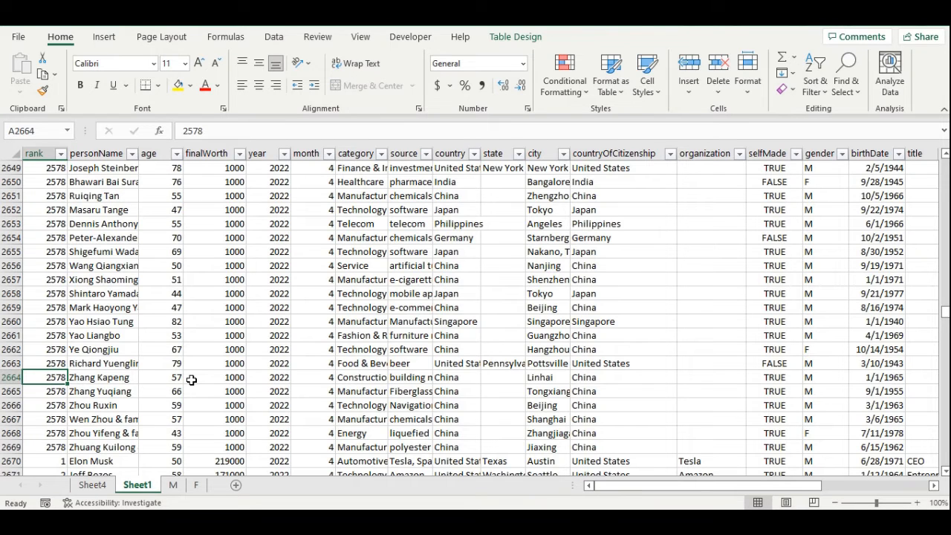